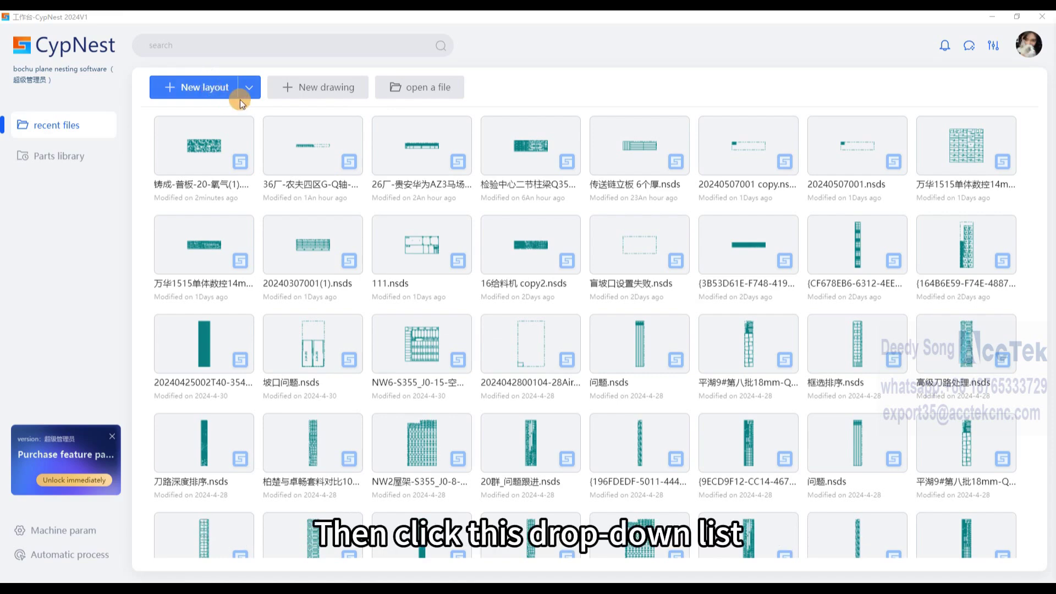
- View the new layout options and select the first two parts, SKJX-1 and KWJ-1, in the parts library
click(249, 88)
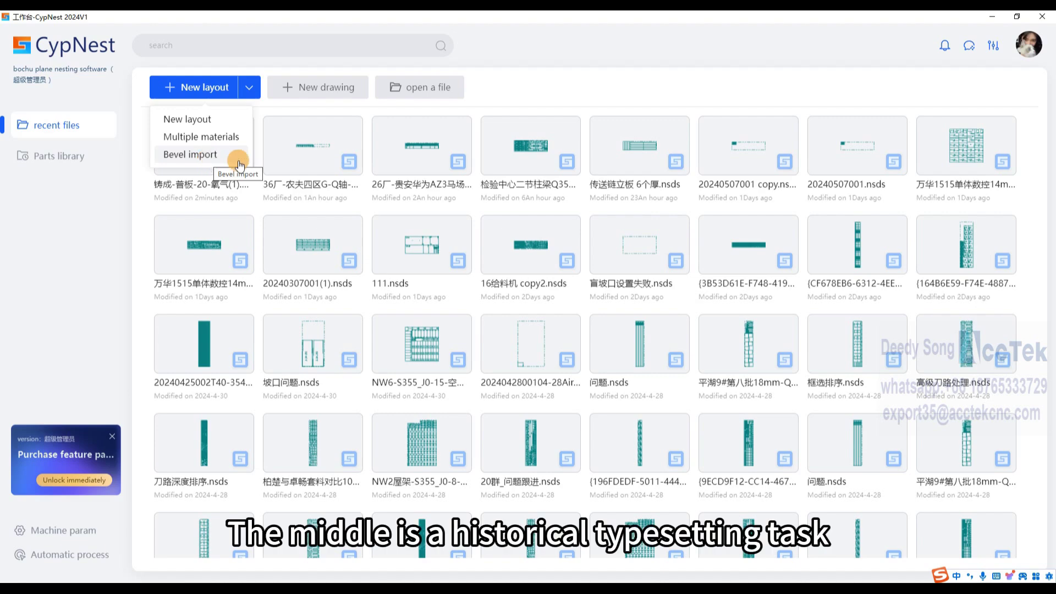
click(624, 120)
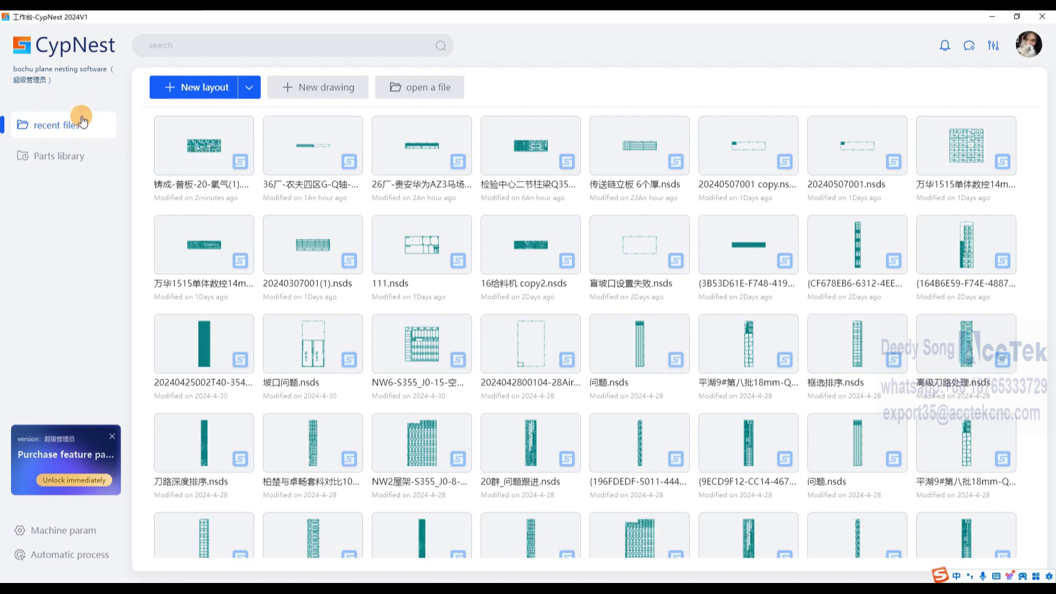
click(61, 156)
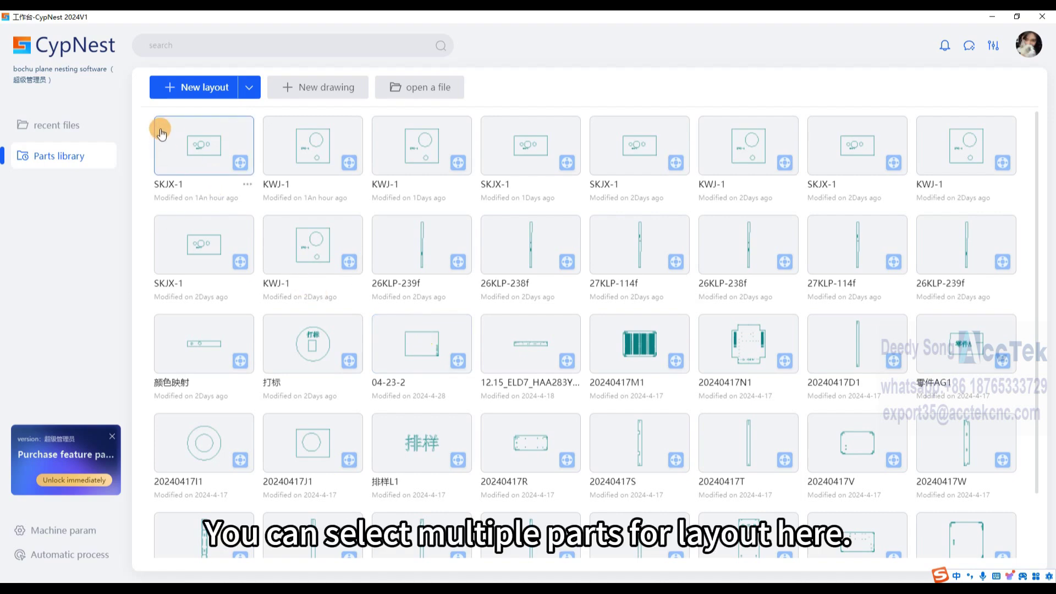
click(162, 127)
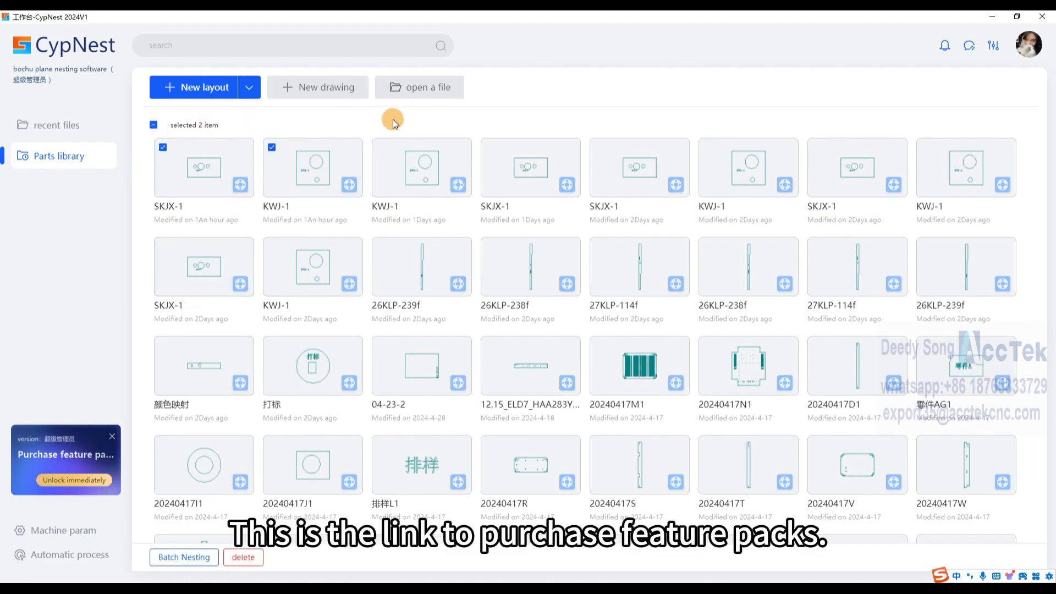
- View the feature packs available for purchase and return to the recent files list
click(77, 481)
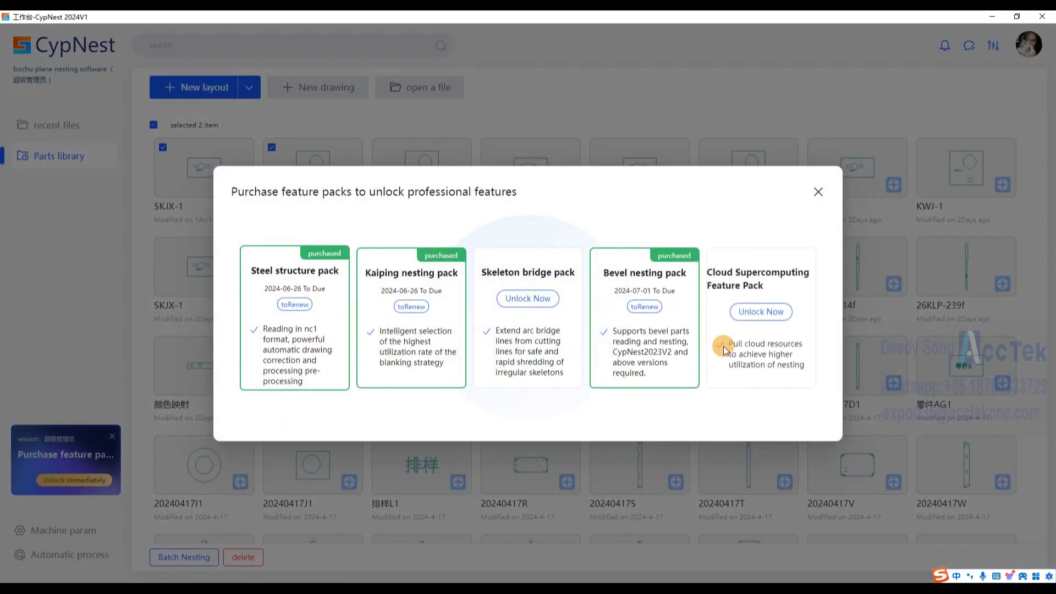
click(819, 192)
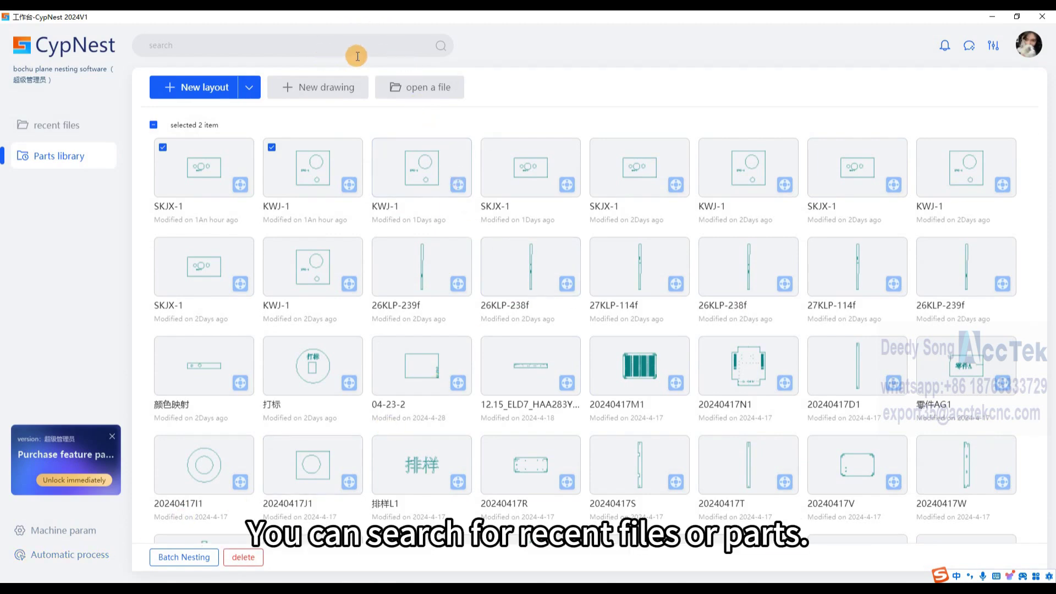
click(342, 39)
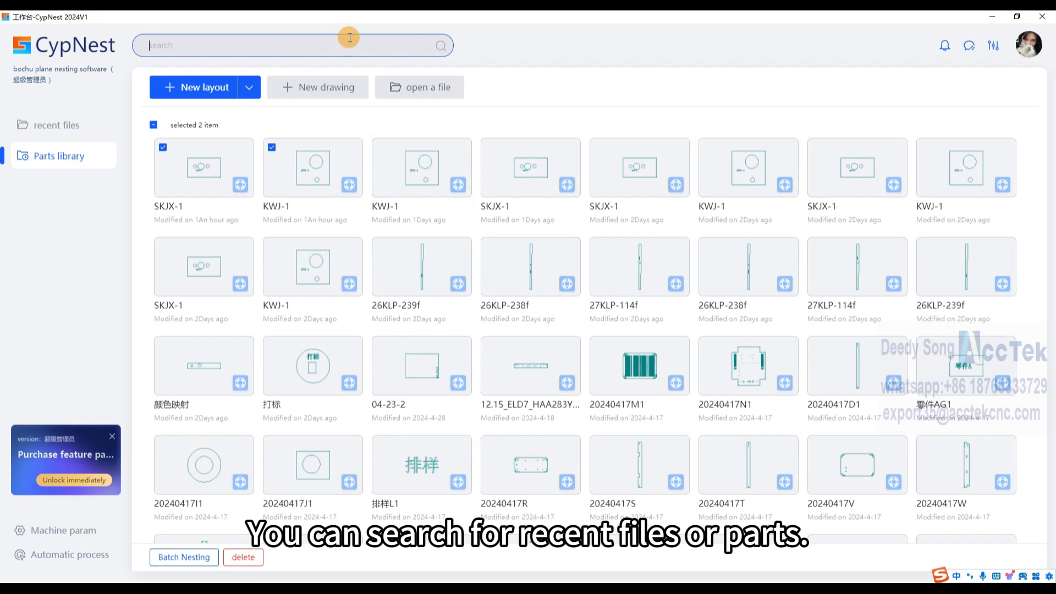
click(49, 130)
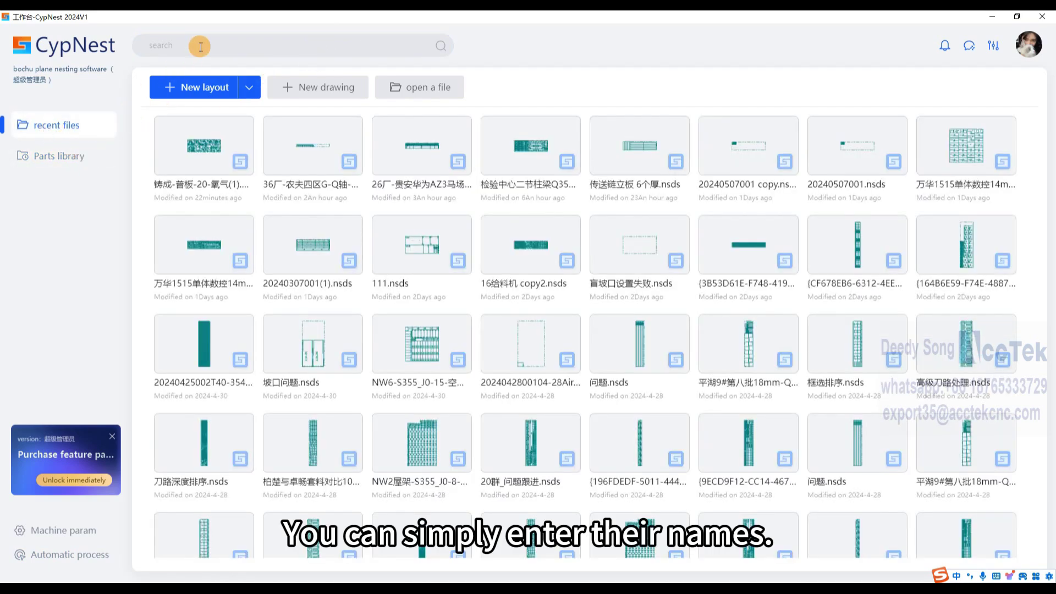
click(195, 61)
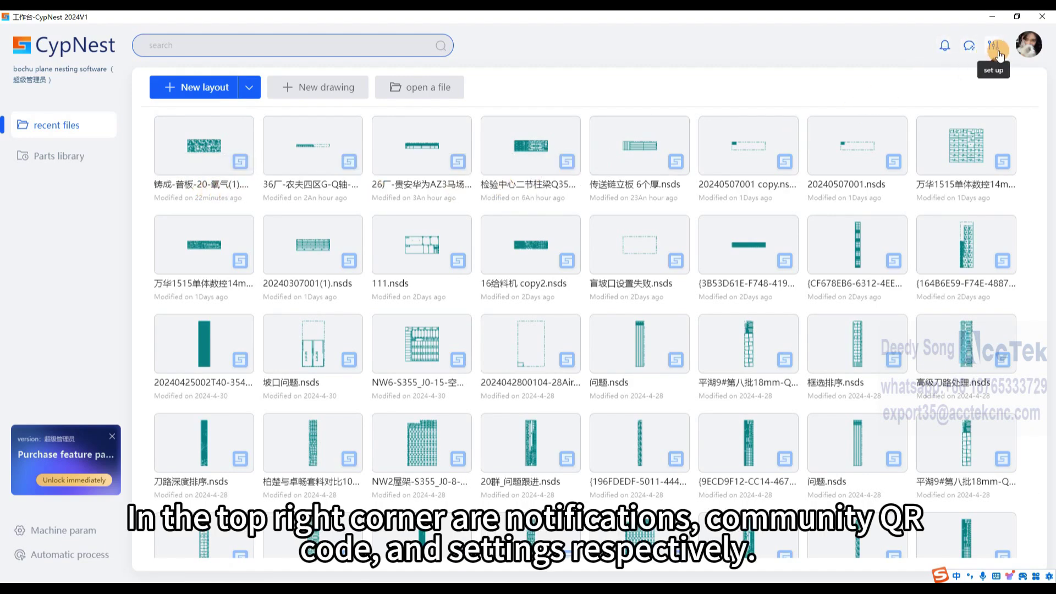
- Read the new version notes and the event notifications, and close the notification window
click(944, 48)
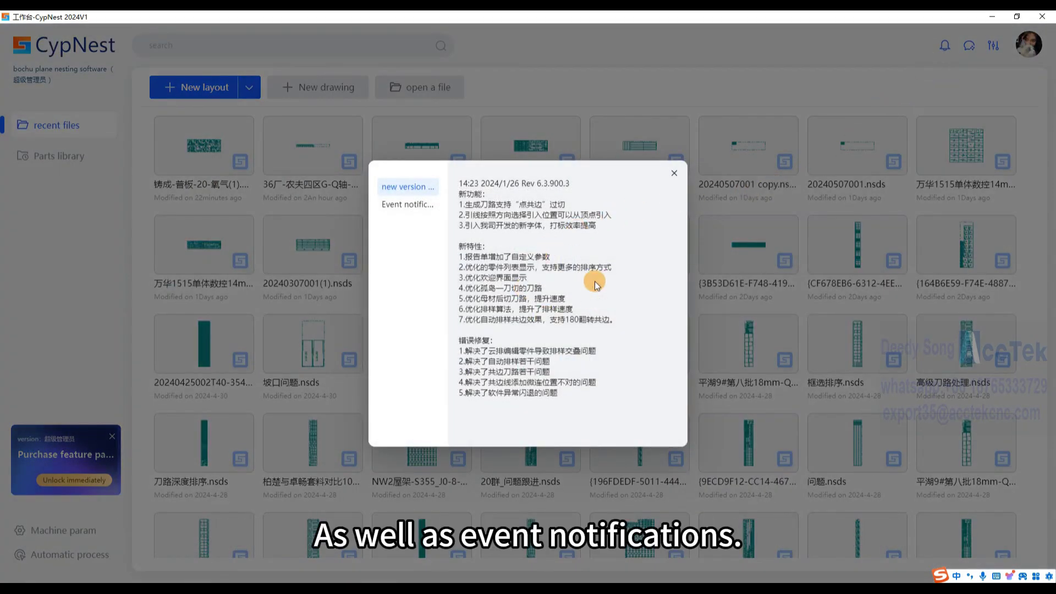
click(422, 204)
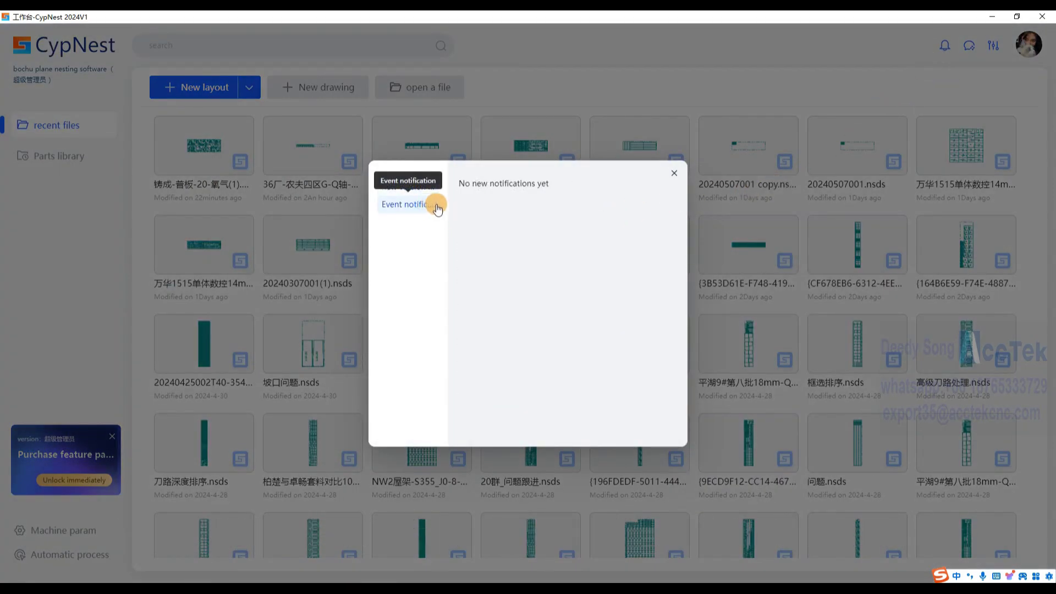
click(674, 173)
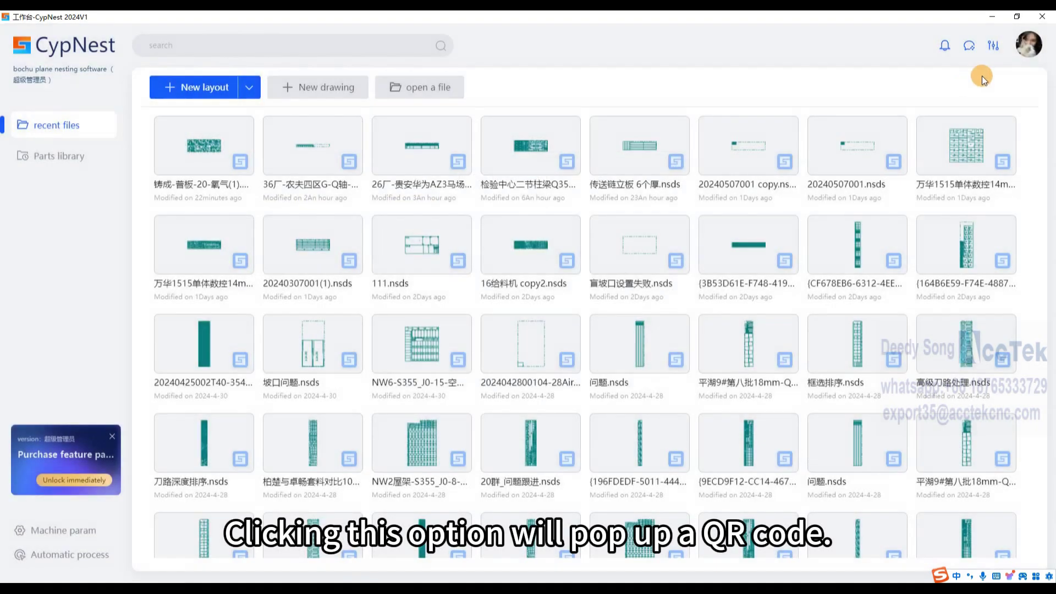
- View the community QR code and the settings for language, unit and cloud super computing skin
click(971, 46)
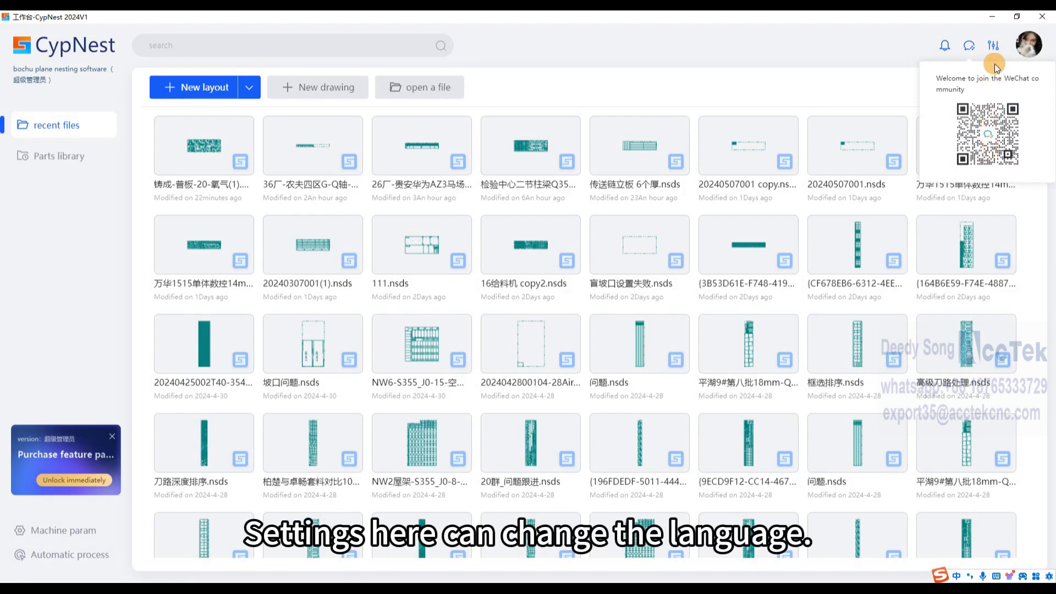
click(994, 47)
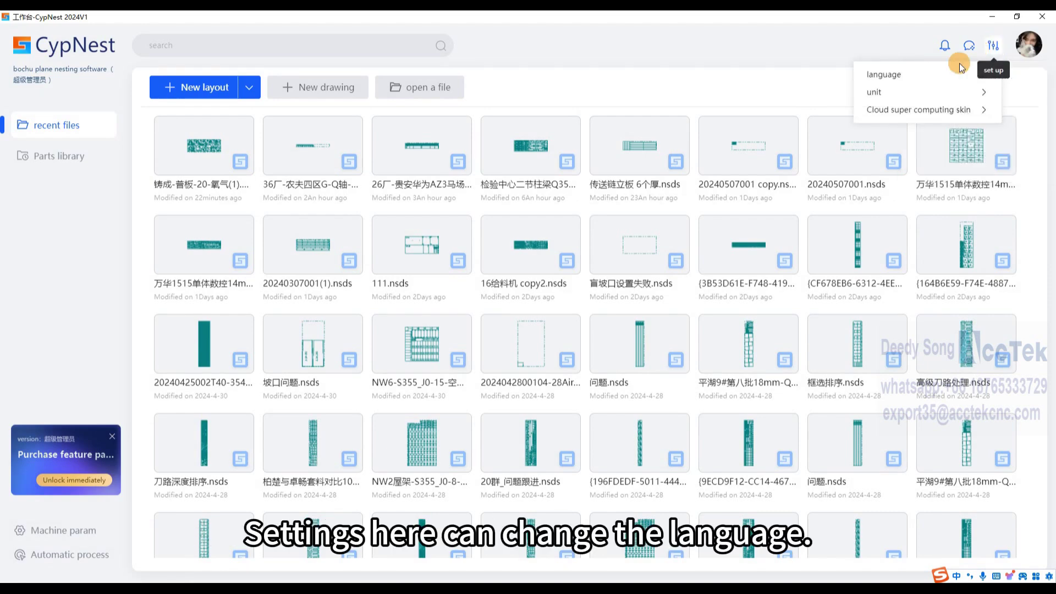
mouse_move(932, 82)
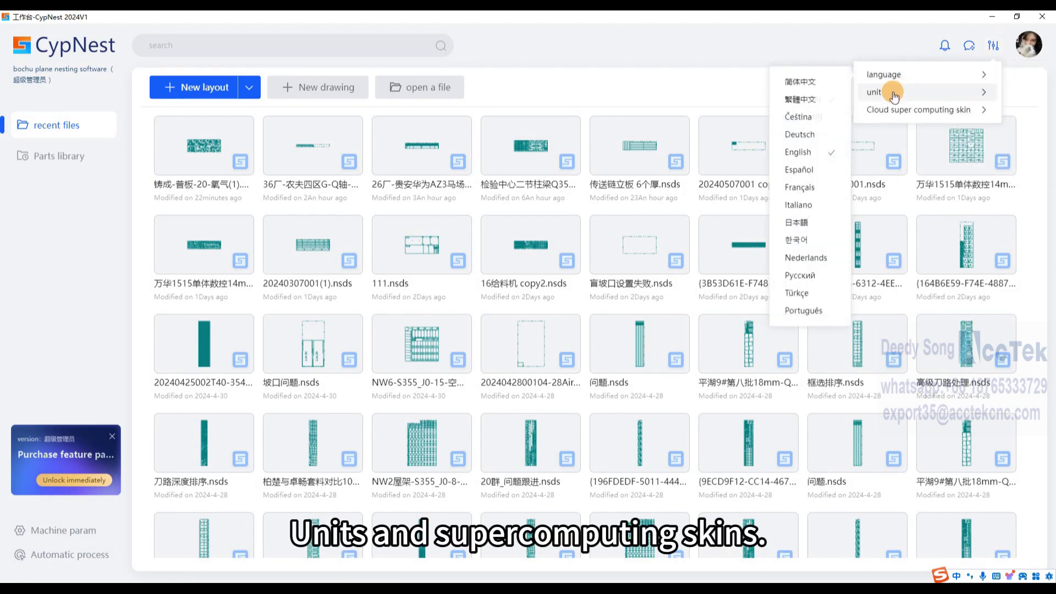
mouse_move(889, 101)
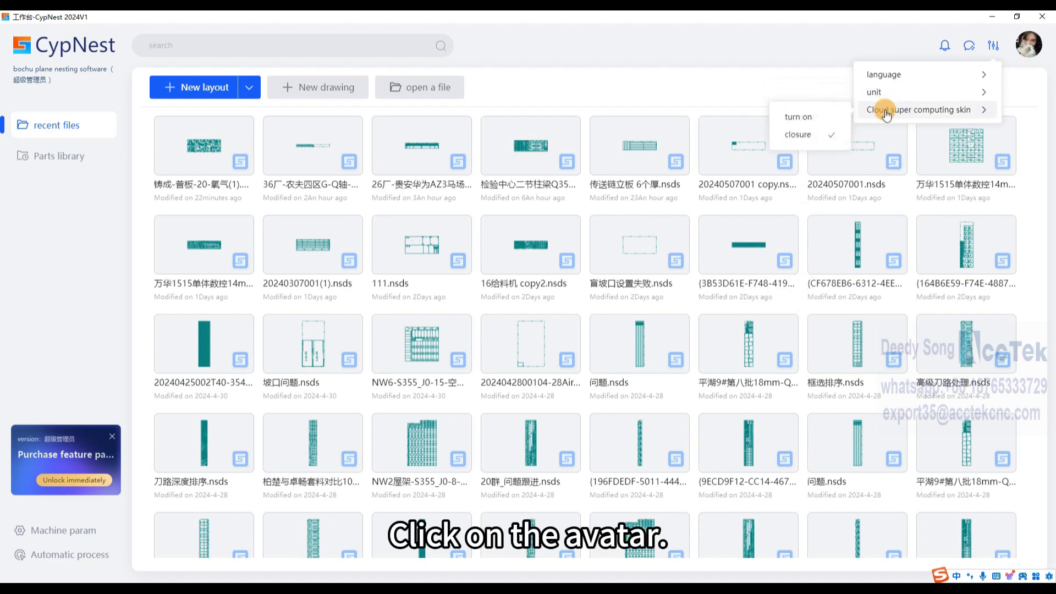
- Examine the account options and feature pack permissions, and view the software's version information
click(1026, 48)
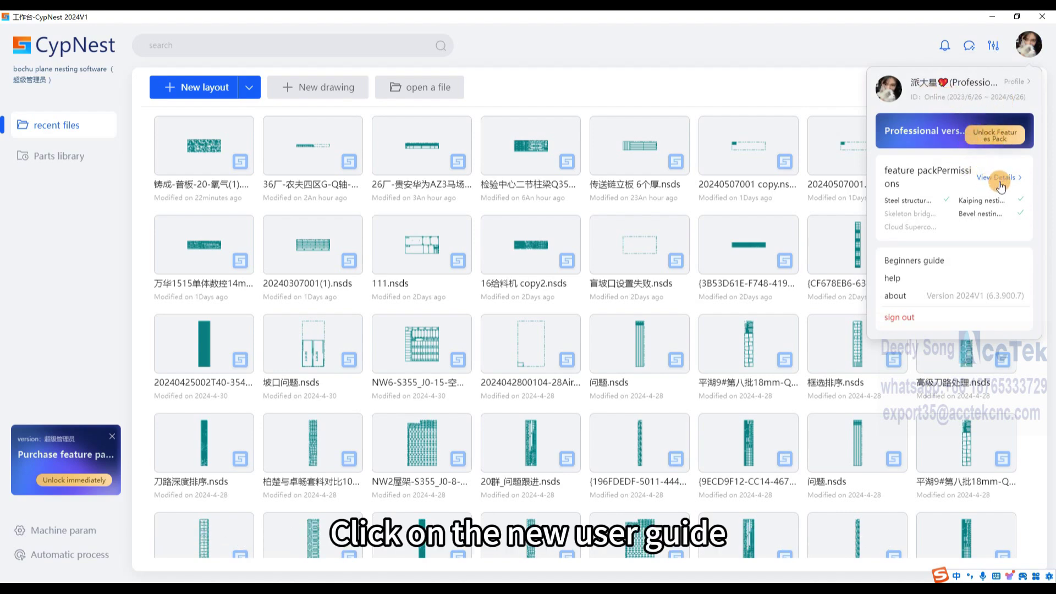
click(947, 298)
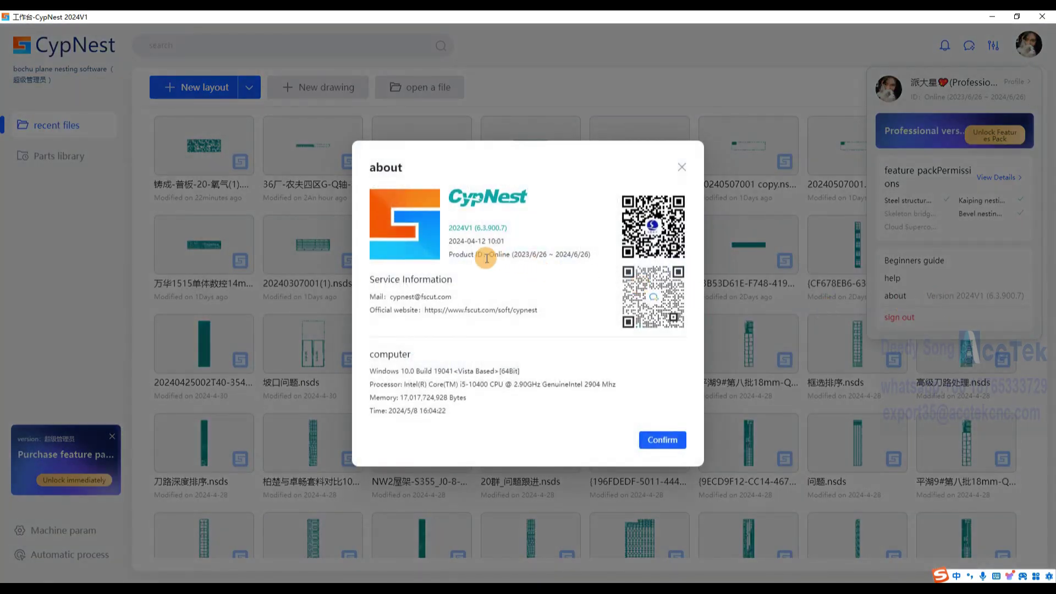
click(681, 166)
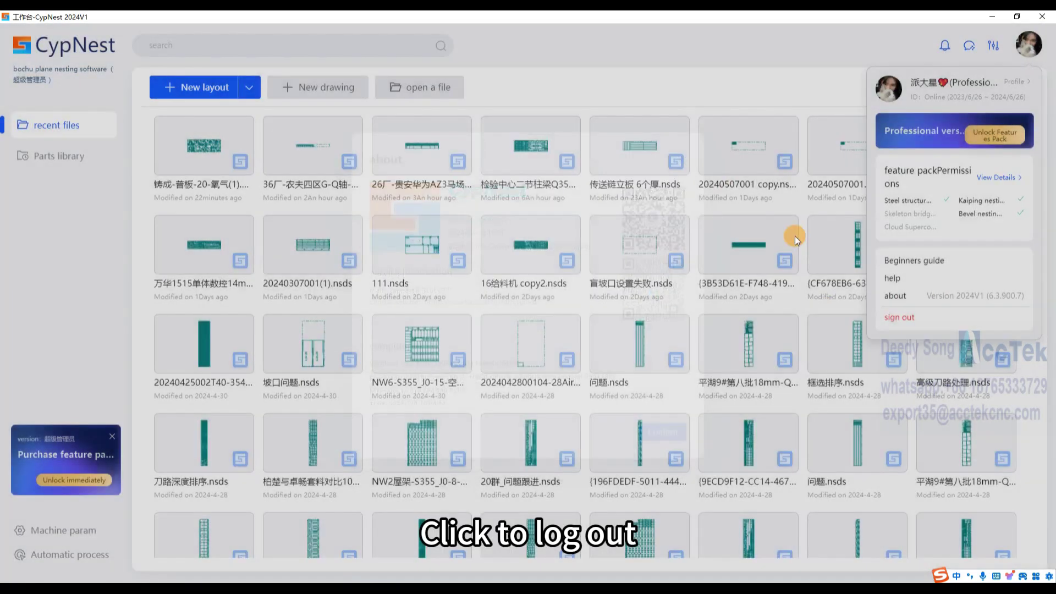
click(1025, 49)
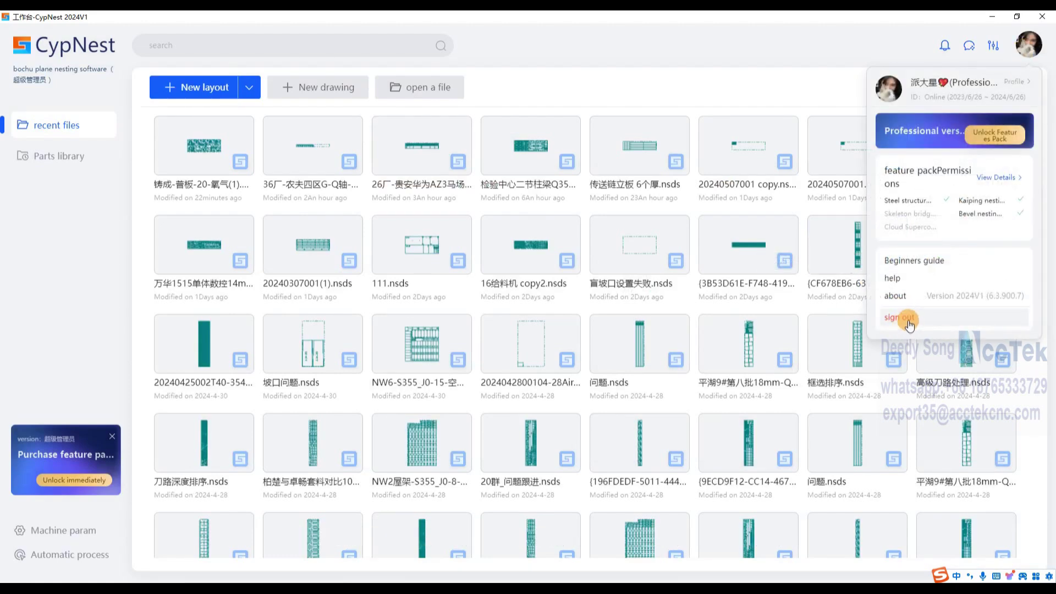
click(613, 76)
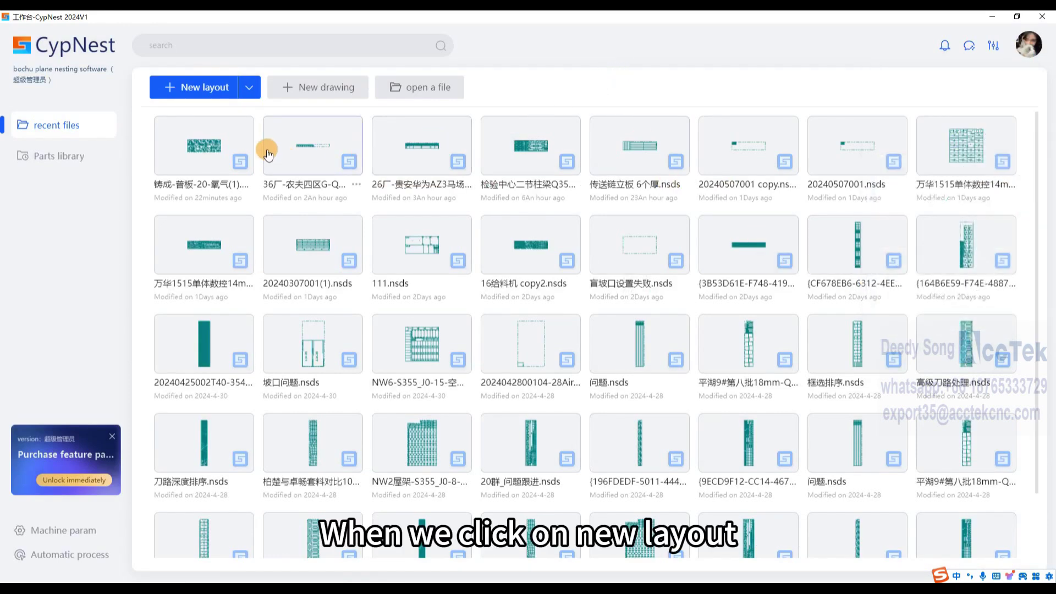
- Start a new layout task and set its material to SPCC
click(208, 88)
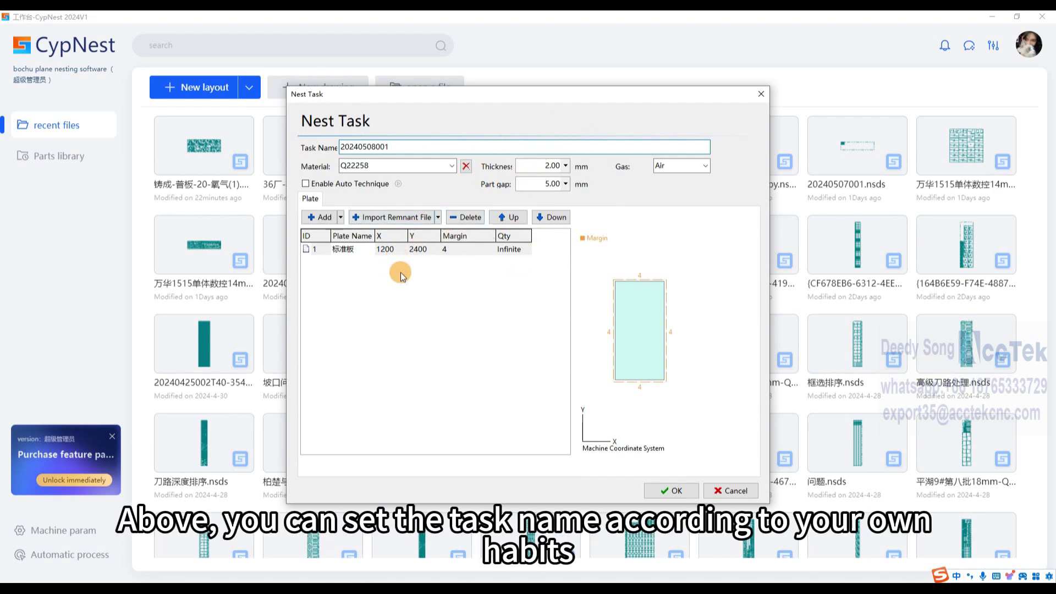
drag(401, 146, 331, 145)
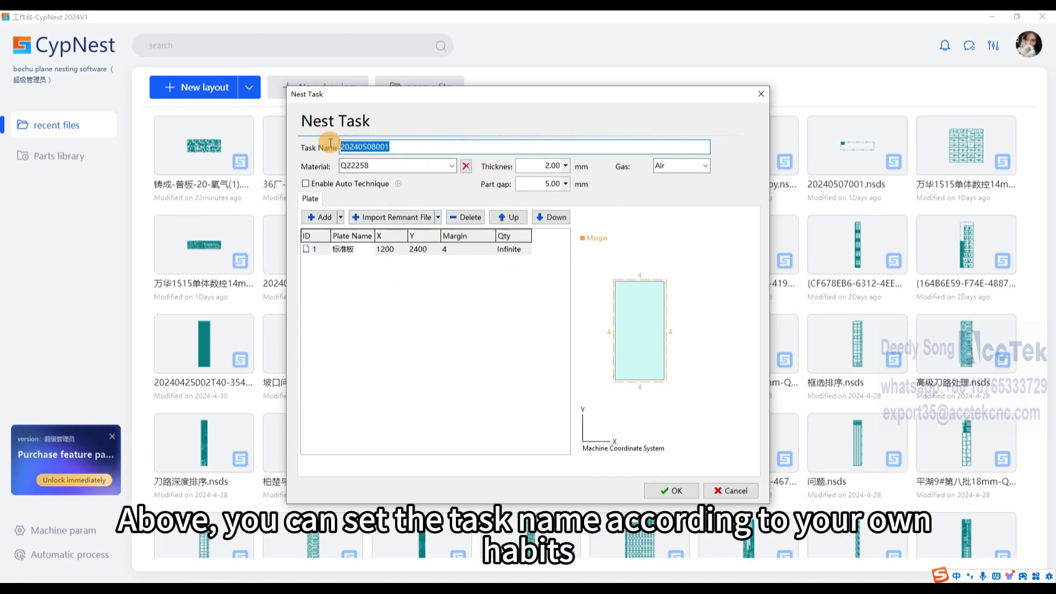
click(451, 166)
click(438, 189)
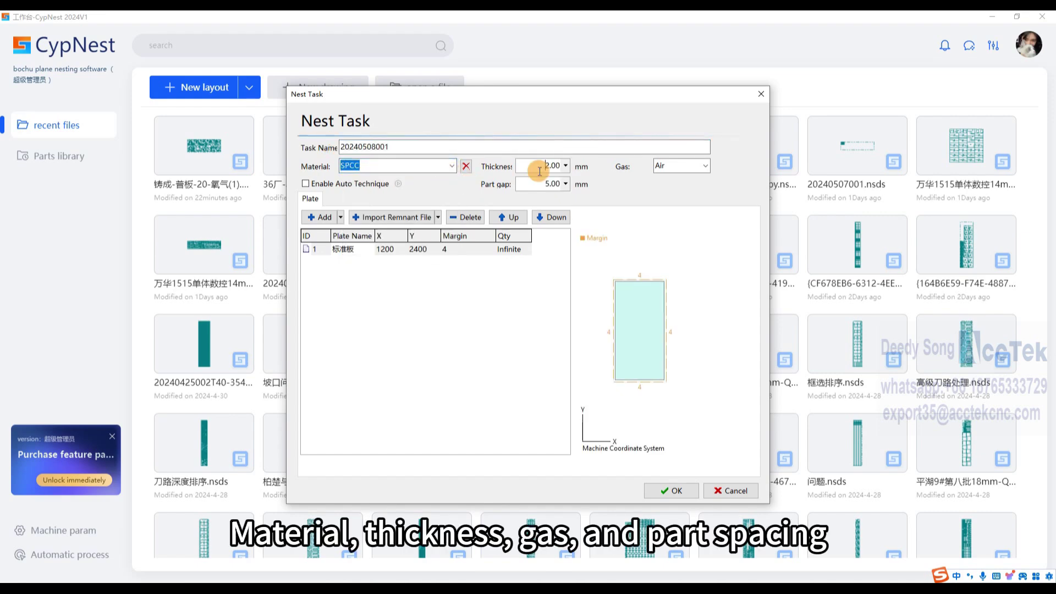
click(680, 164)
click(530, 181)
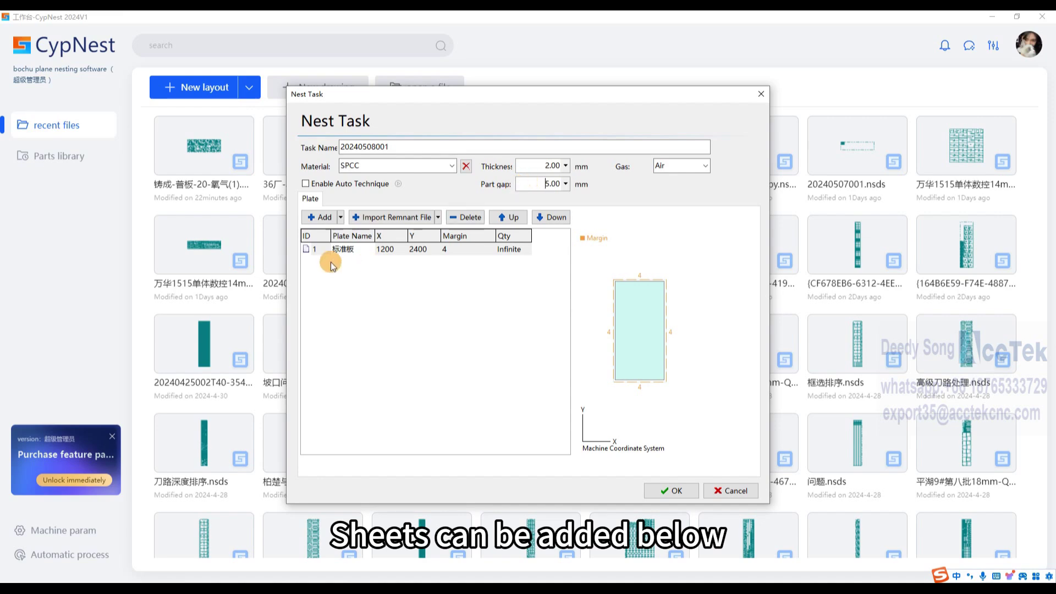
- Add a second standard plate to the nest task and open its size, margin and quantity values for editing
click(321, 218)
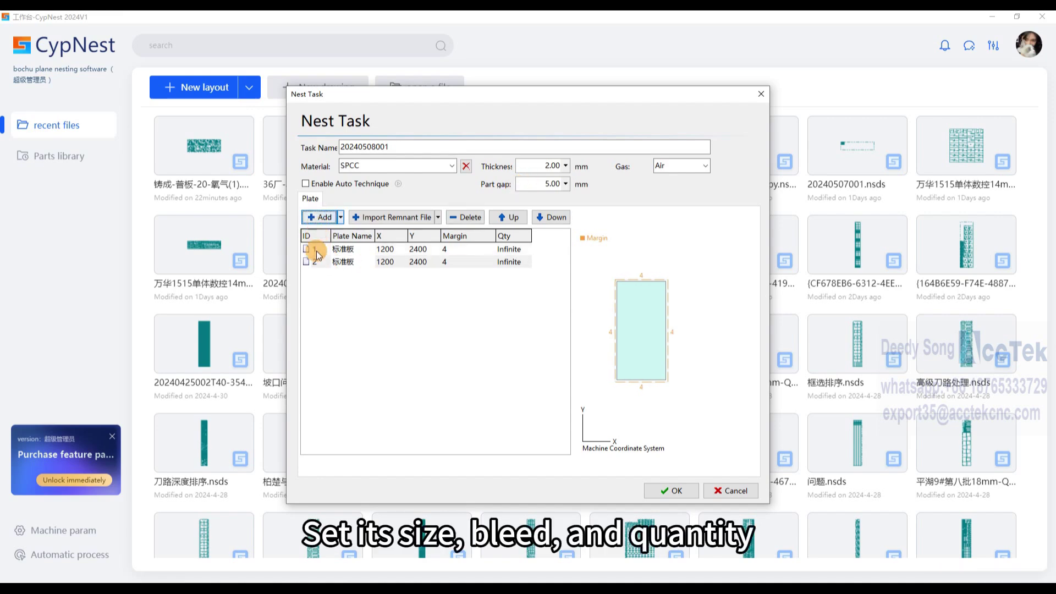
click(389, 262)
click(417, 262)
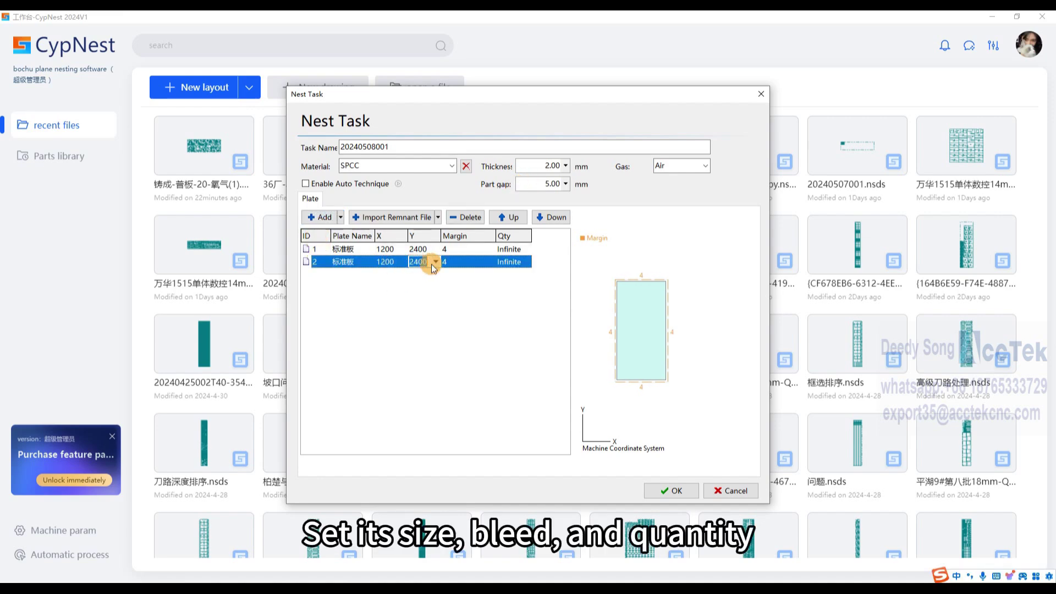
click(457, 262)
click(512, 263)
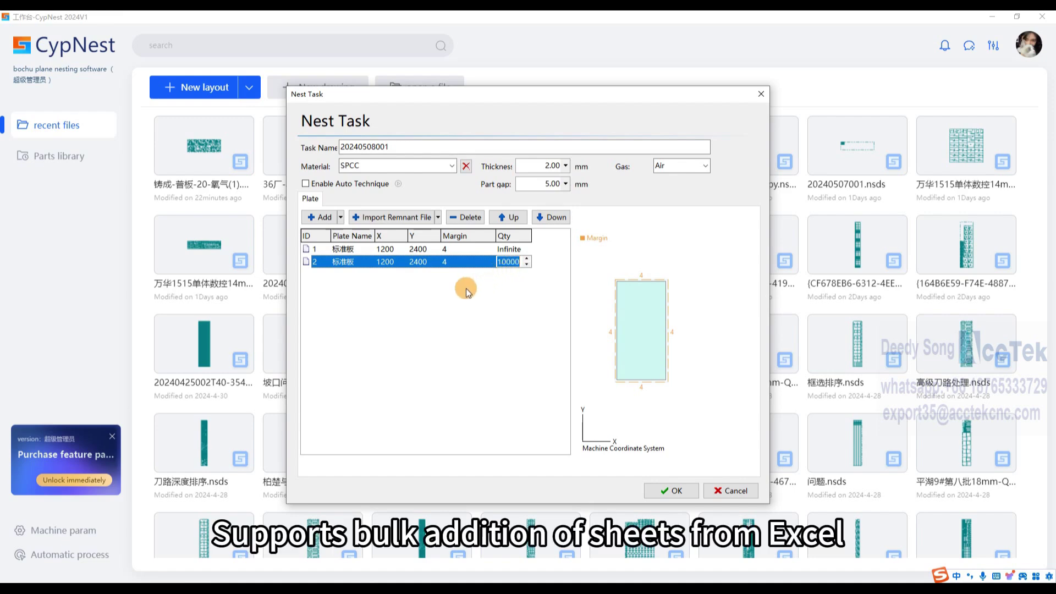
- Examine the Excel and remnant import options and the ring and L-type remnants that can be generated
click(341, 218)
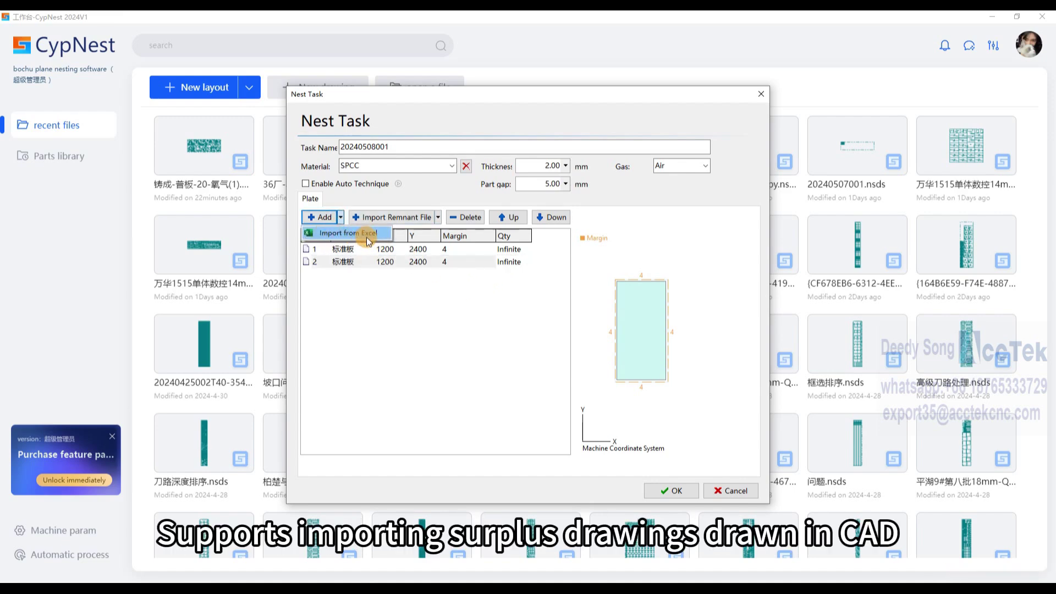
click(411, 221)
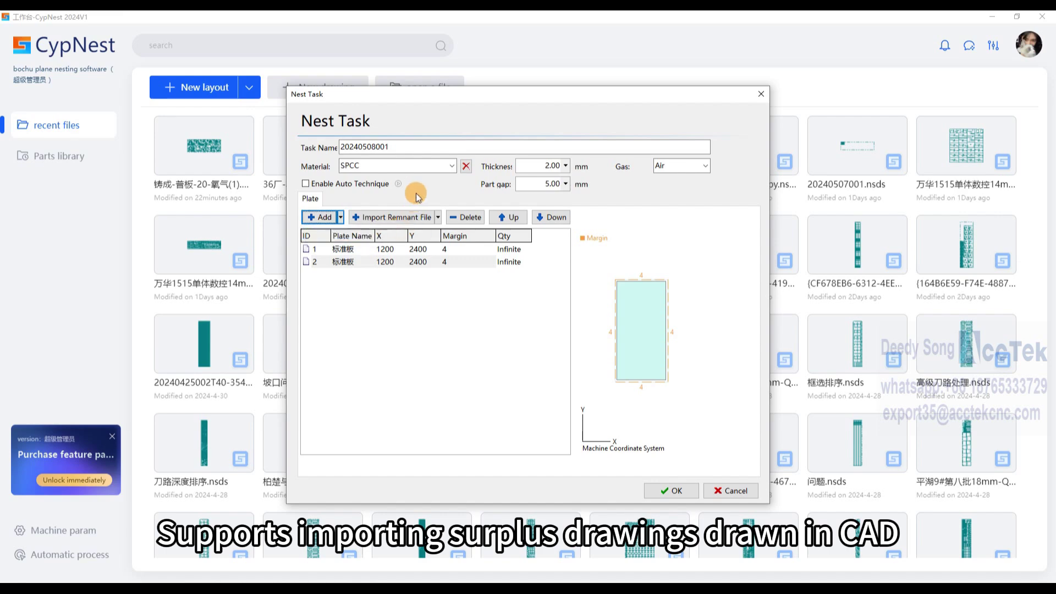
click(438, 217)
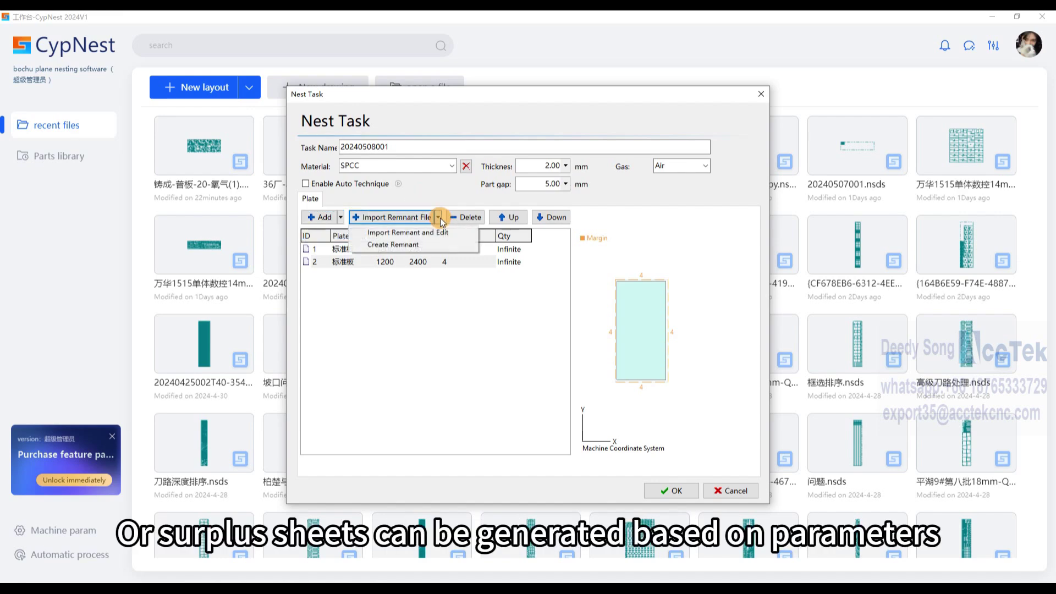
click(407, 245)
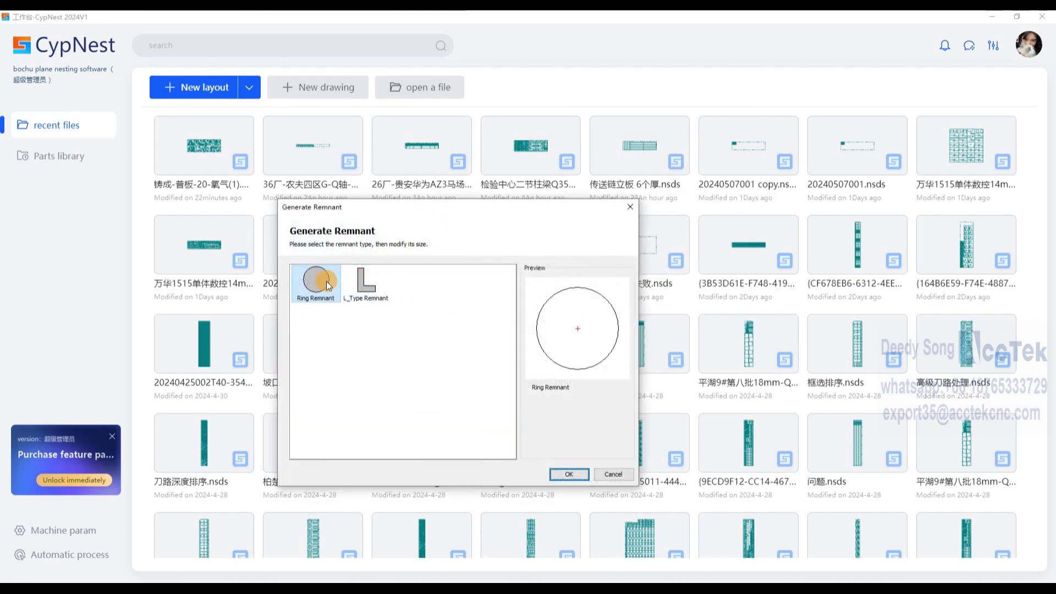
click(365, 284)
click(605, 476)
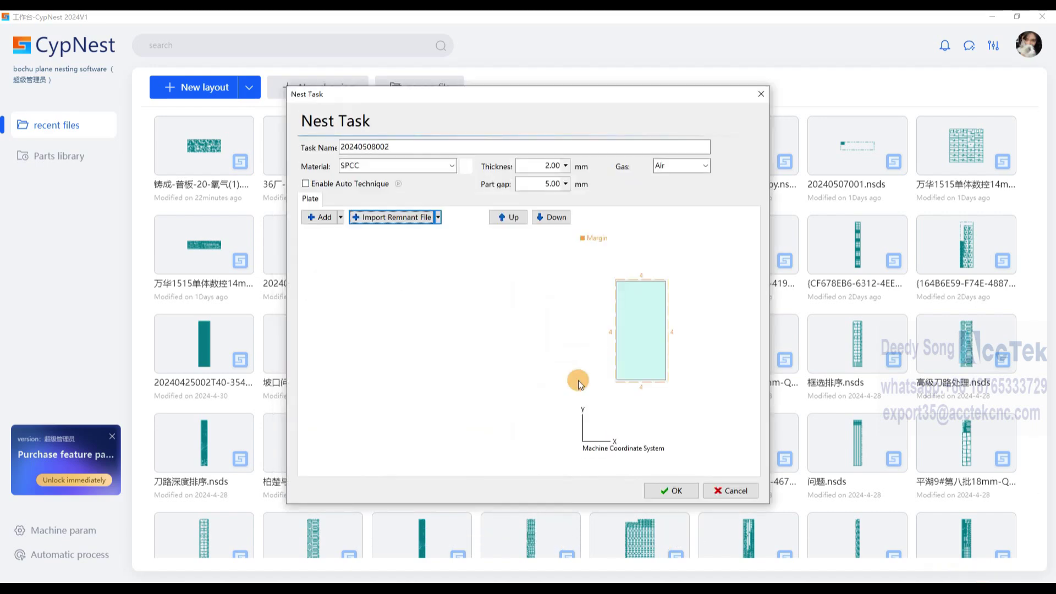
- Delete the second plate from the nest task's plate list
double_click(423, 262)
click(459, 218)
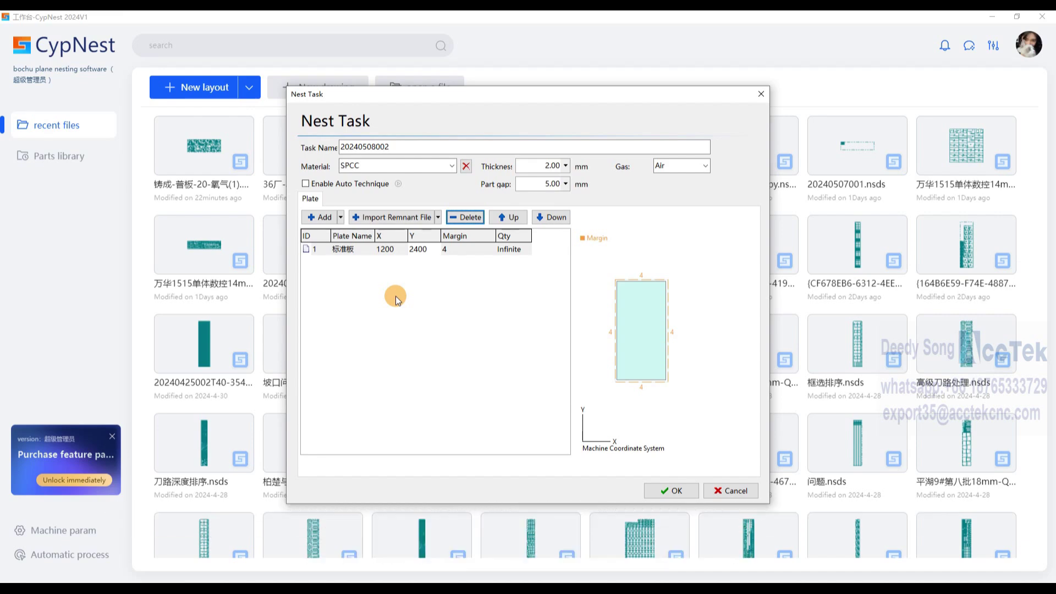
- Enable Auto Technique for the nest task
click(307, 185)
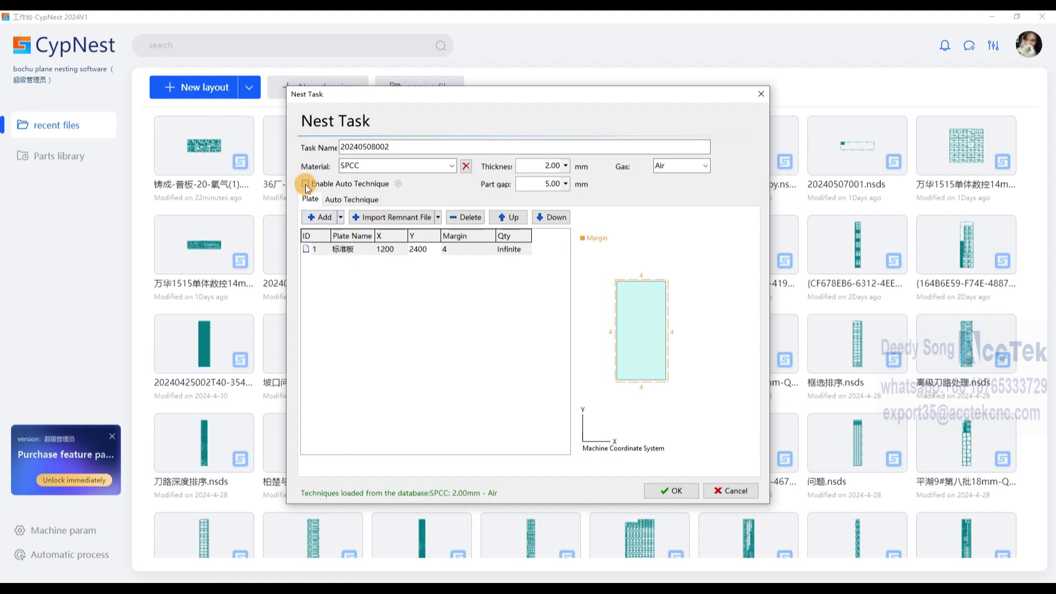
- Enable automatic leadline addition in the nest task's Auto Technique settings and create the task
click(352, 200)
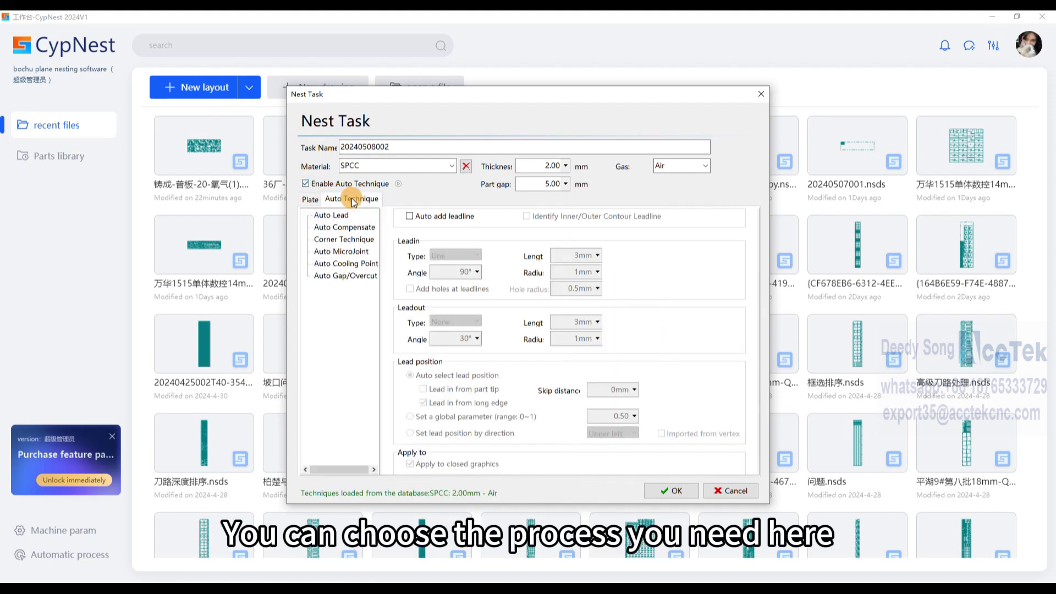
click(346, 229)
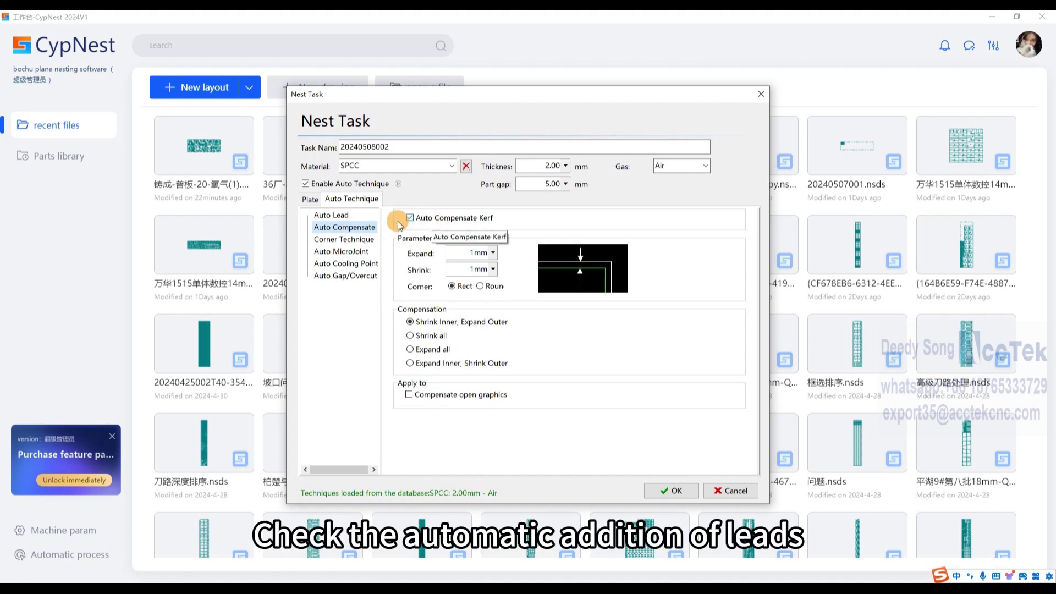
click(343, 239)
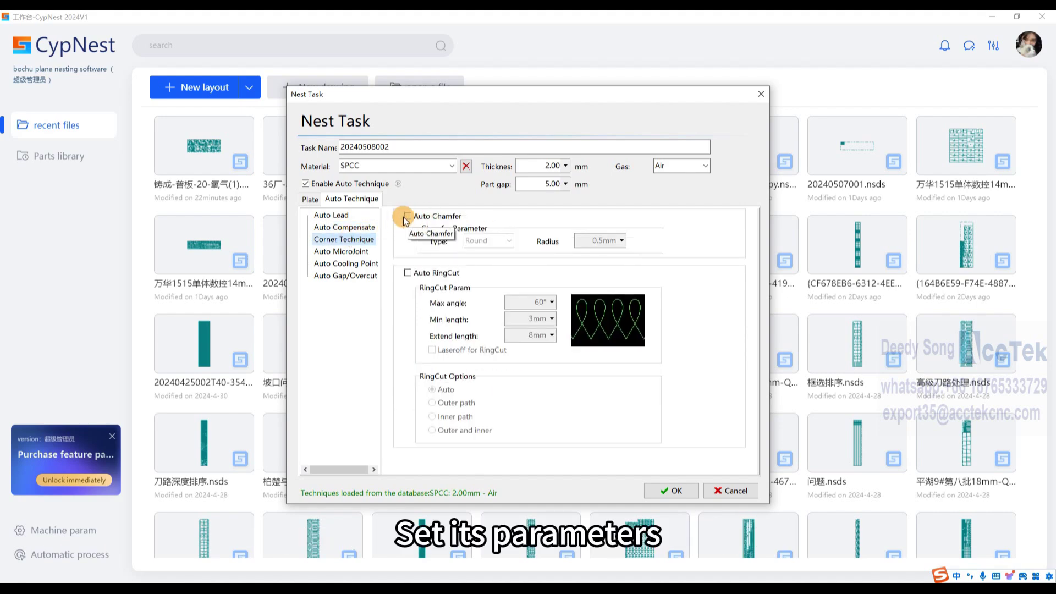
click(333, 215)
click(410, 217)
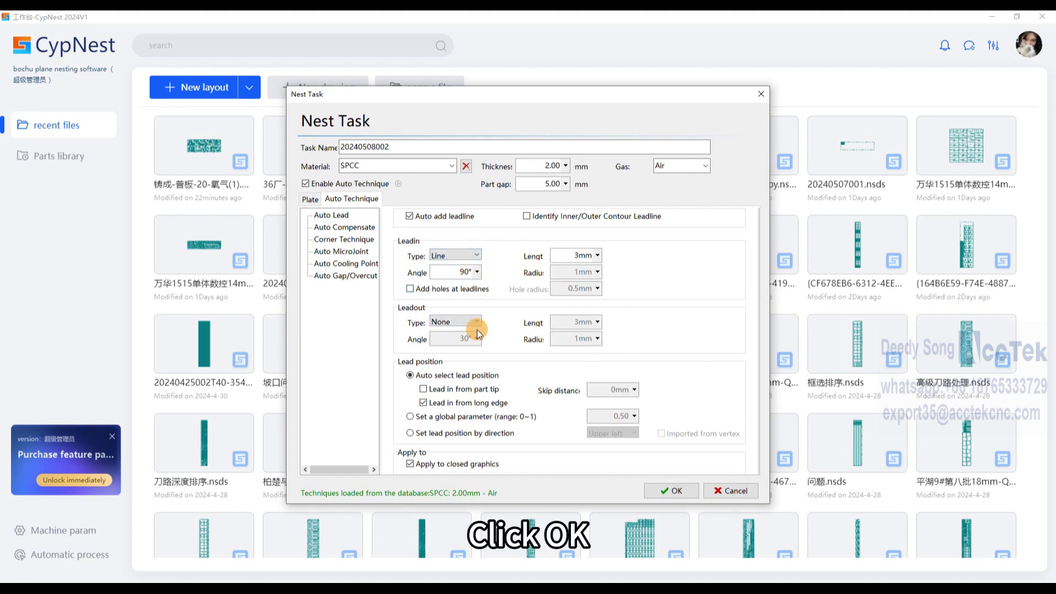
click(665, 490)
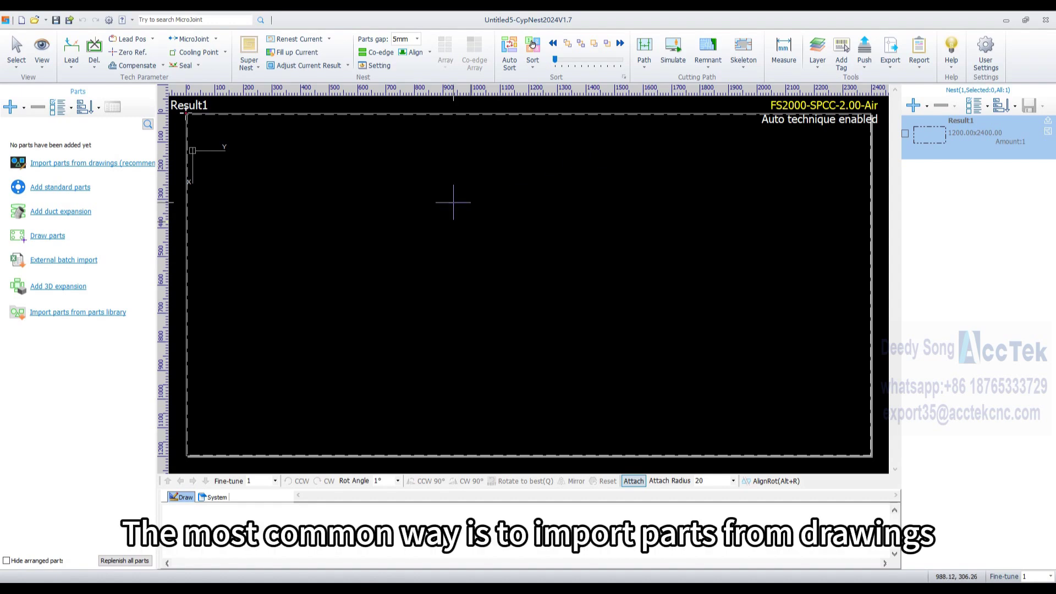
- Import the parts from the drawing 导入零件.dwg with metric drawing units
click(99, 164)
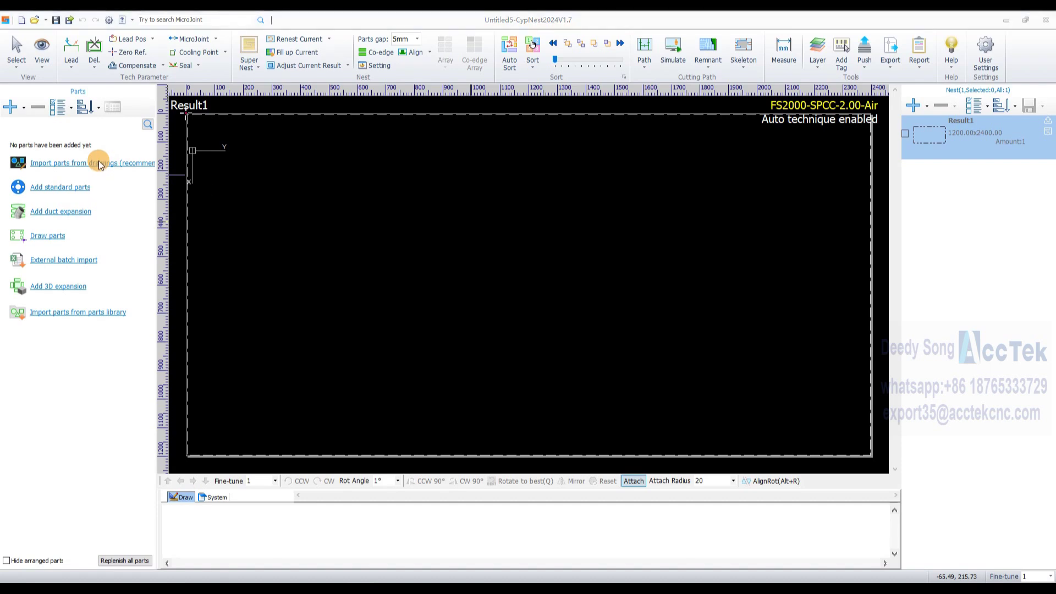
click(504, 407)
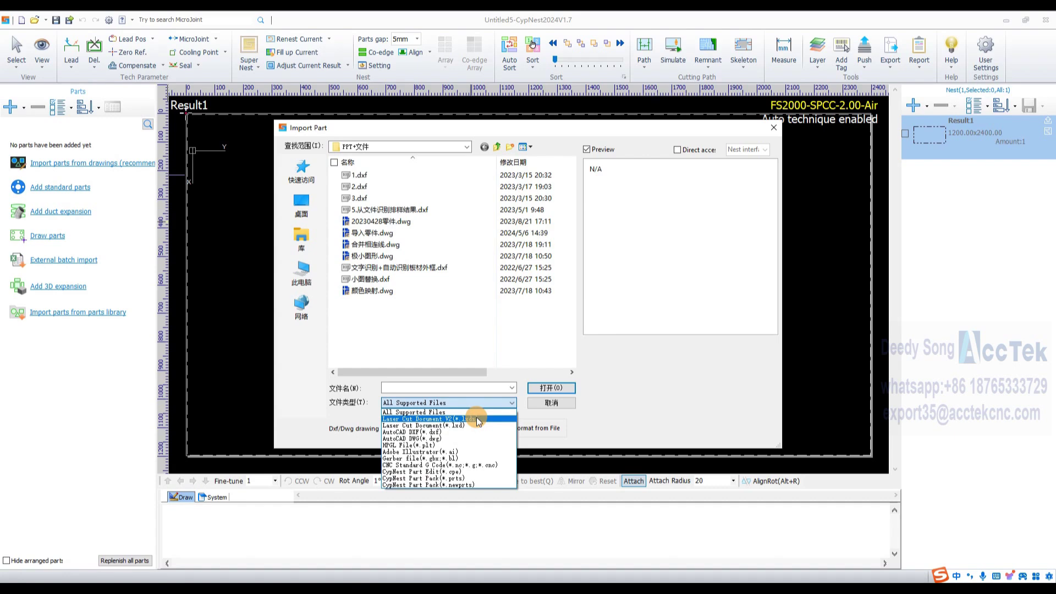
click(363, 233)
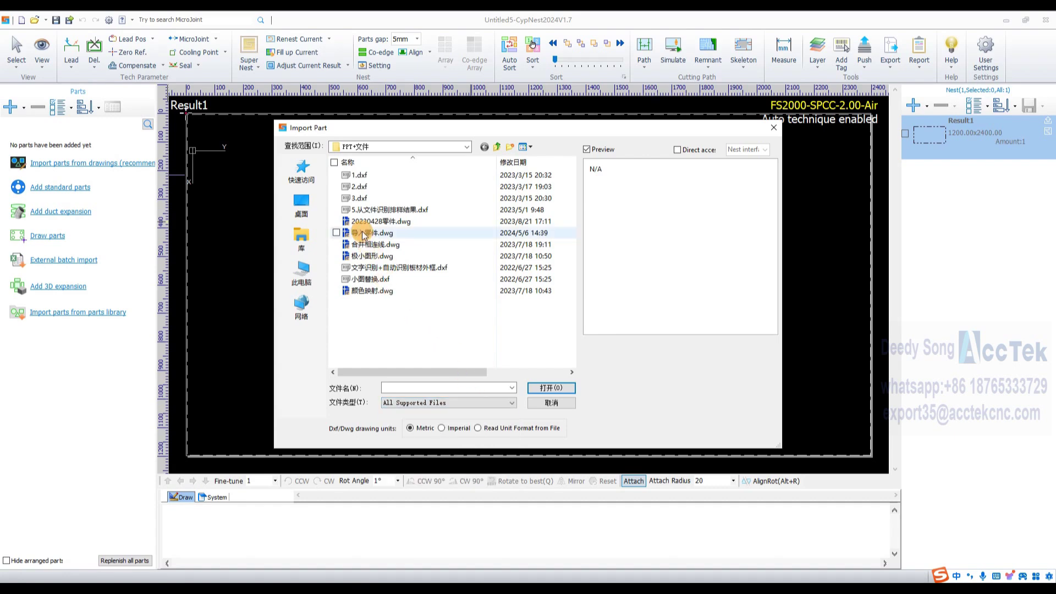
click(363, 234)
click(551, 388)
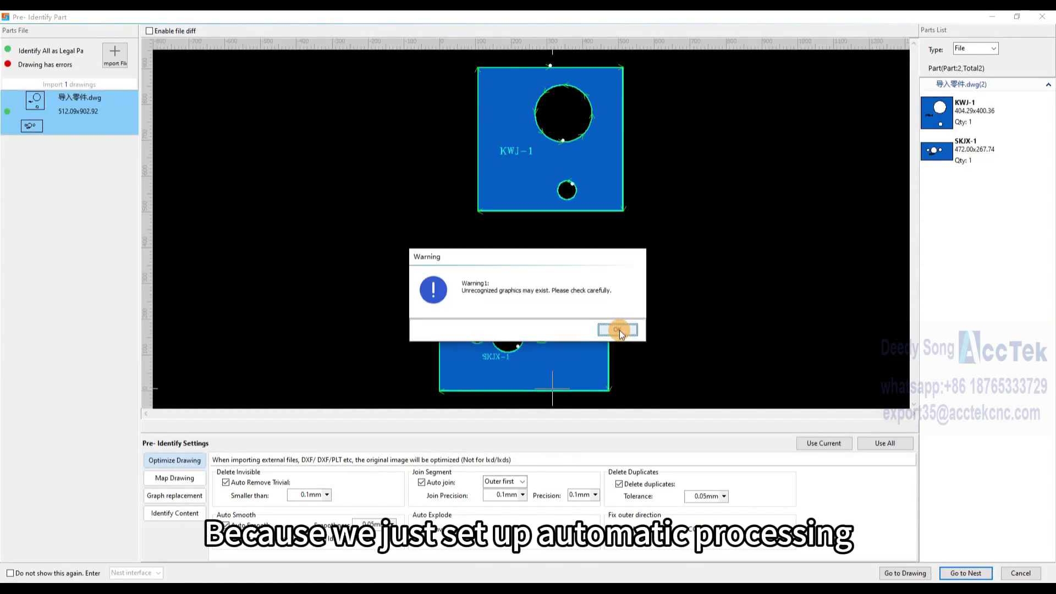
- Dismiss the unrecognized-graphics warning and examine the automatically added lead-ins on the pre-identified parts' contours
click(619, 330)
scroll(475, 319, up, 10)
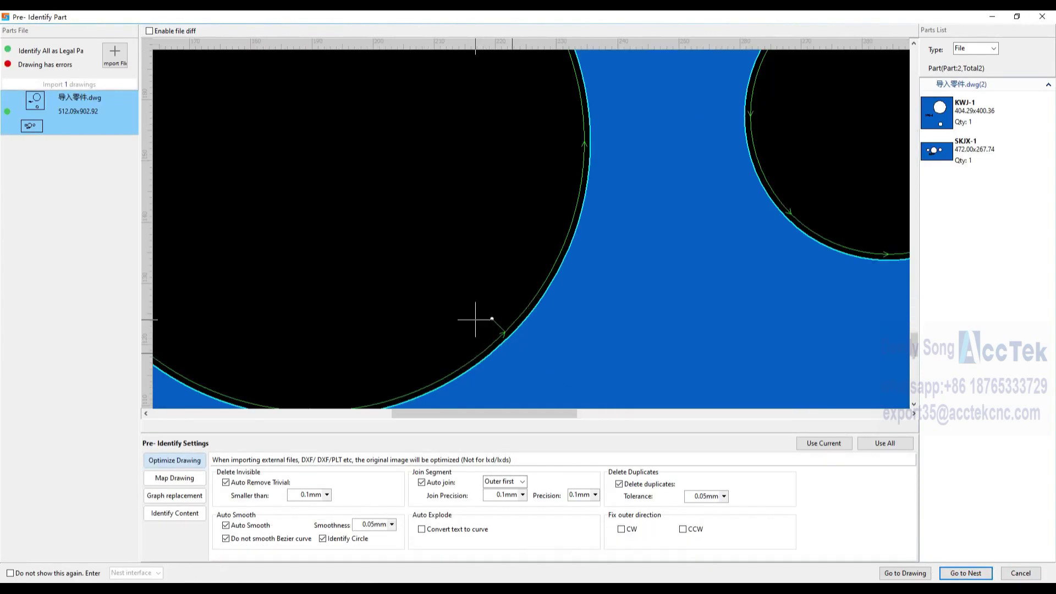
scroll(483, 311, down, 5)
scroll(484, 218, up, 5)
scroll(479, 225, up, 1)
scroll(467, 243, down, 3)
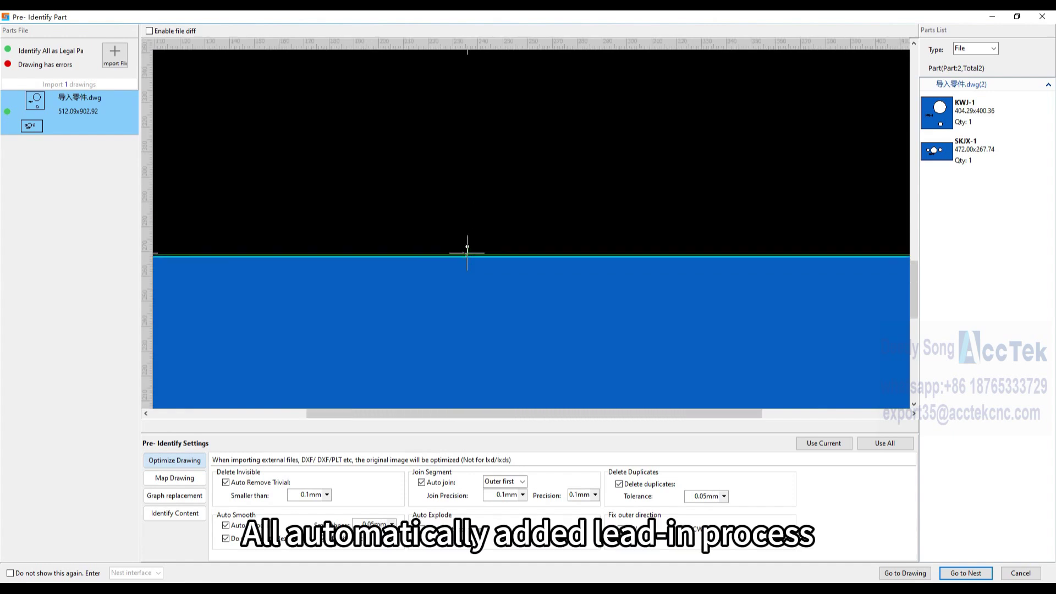
scroll(467, 247, down, 5)
scroll(467, 252, down, 2)
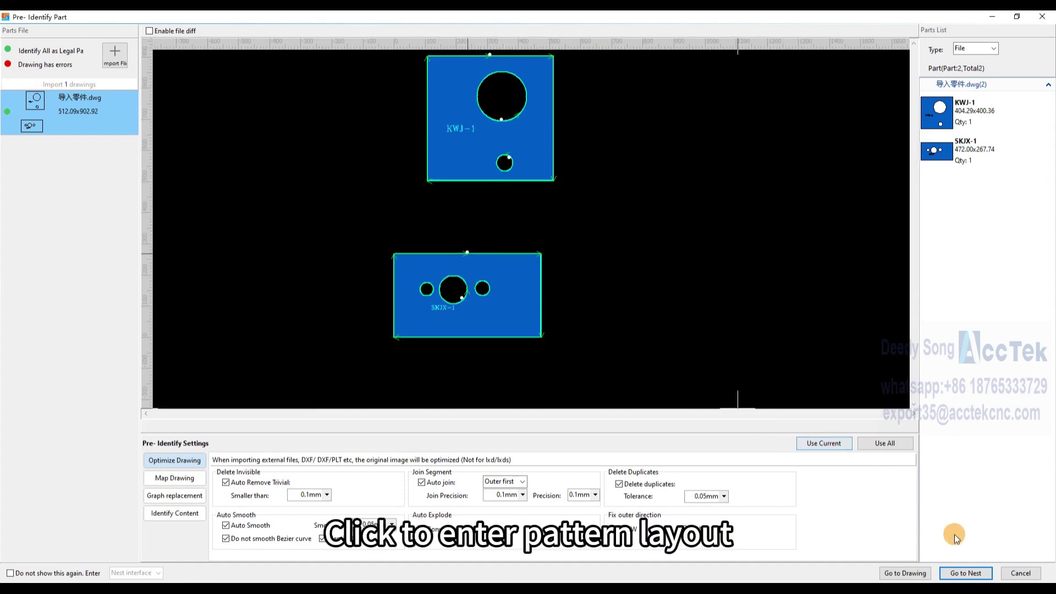
- Send the pre-identified parts to nesting and select part SKJX-1 in the parts list
click(965, 572)
click(572, 339)
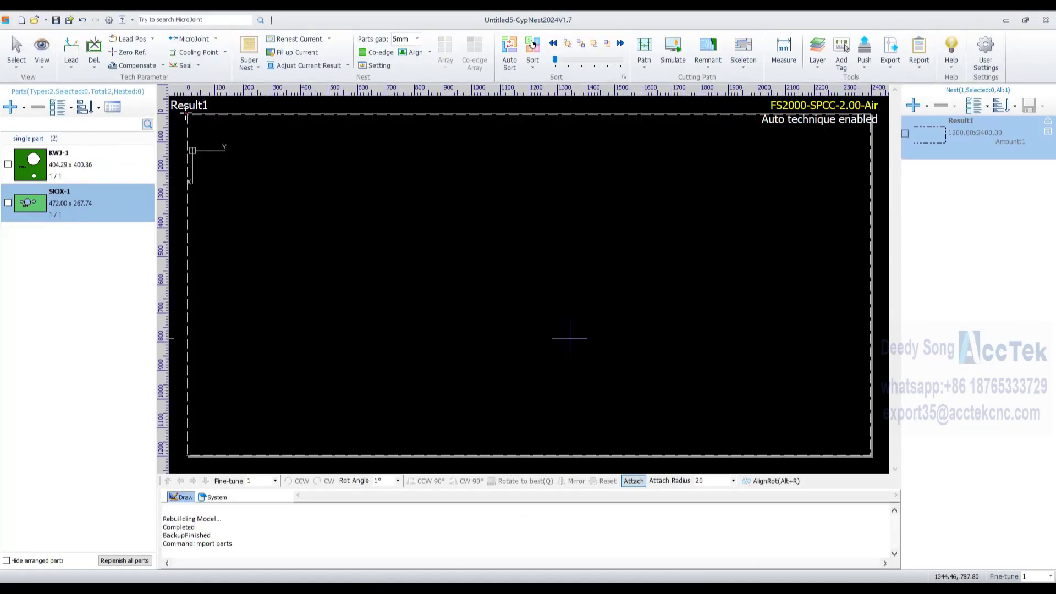
click(45, 192)
- Add a standard Rectangle with Screw Hole part sized 200 × 100 mm with a quantity of 10
click(14, 108)
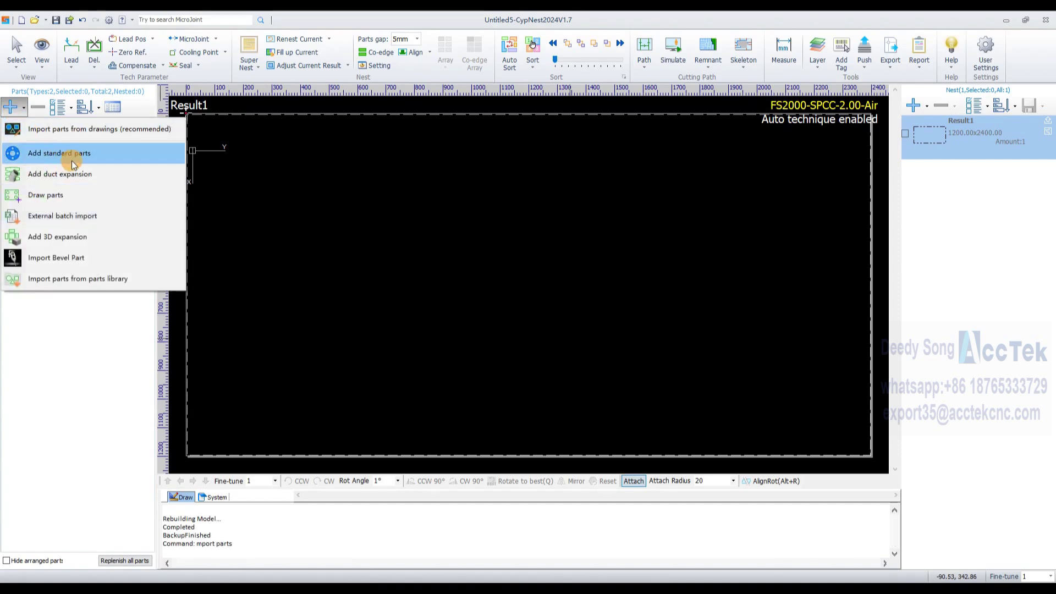
click(74, 160)
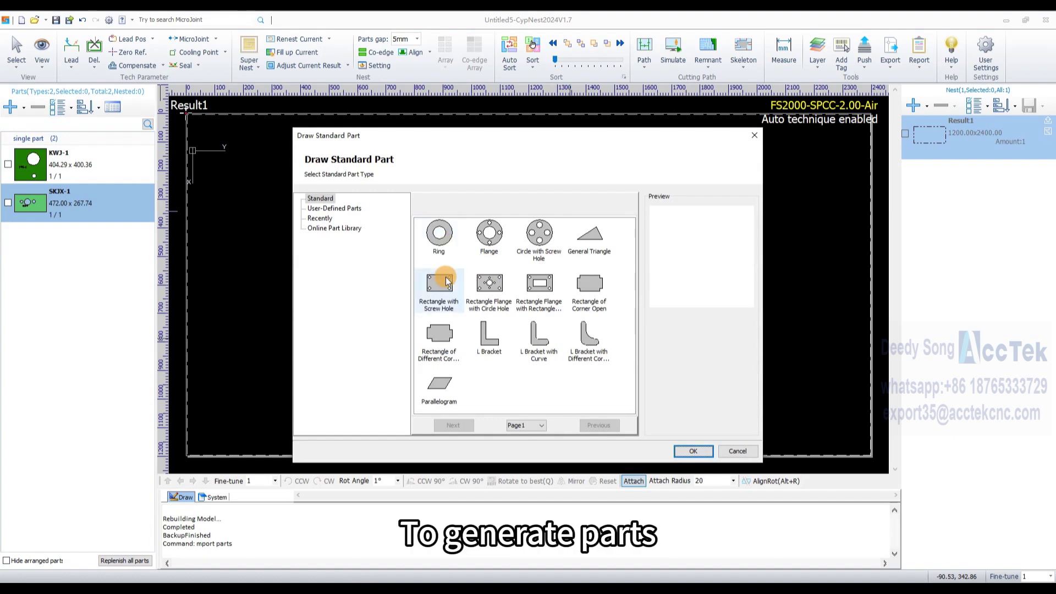
click(446, 281)
click(693, 451)
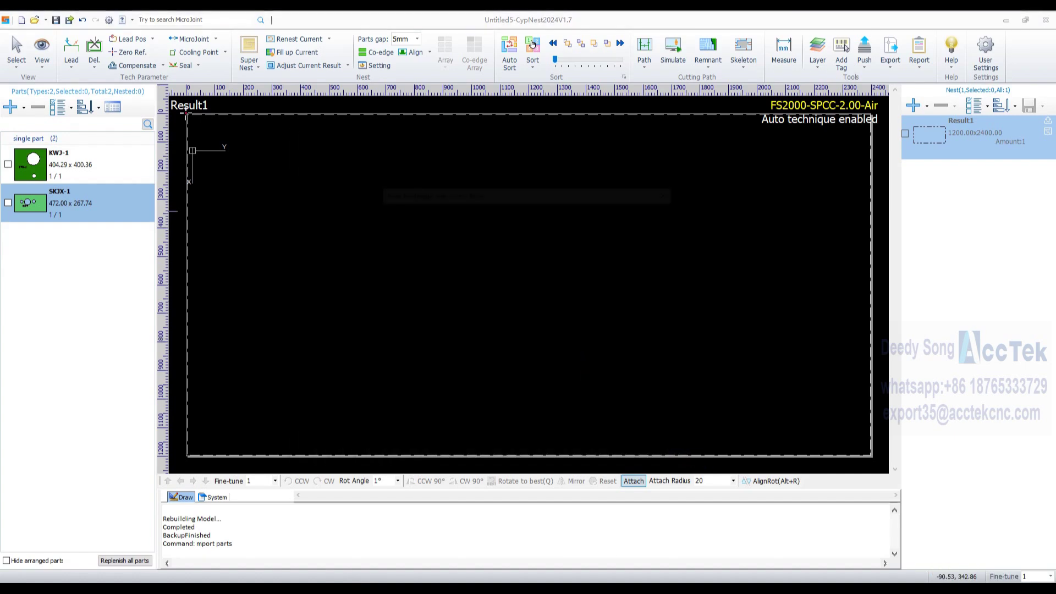
click(601, 395)
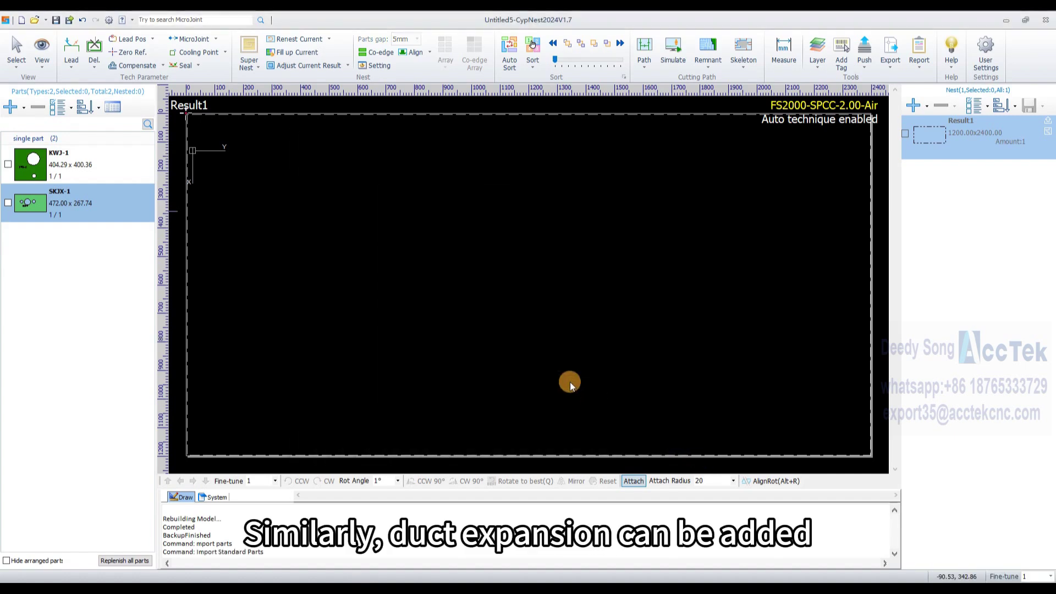
- Examine the standard part types available for duct expansion without adding one
click(24, 105)
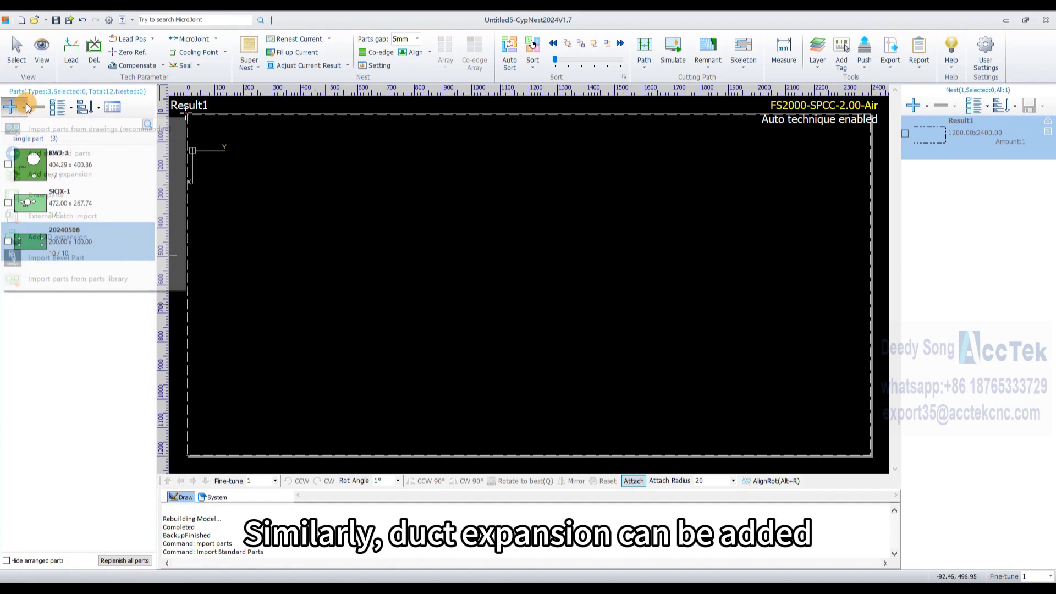
key(Escape)
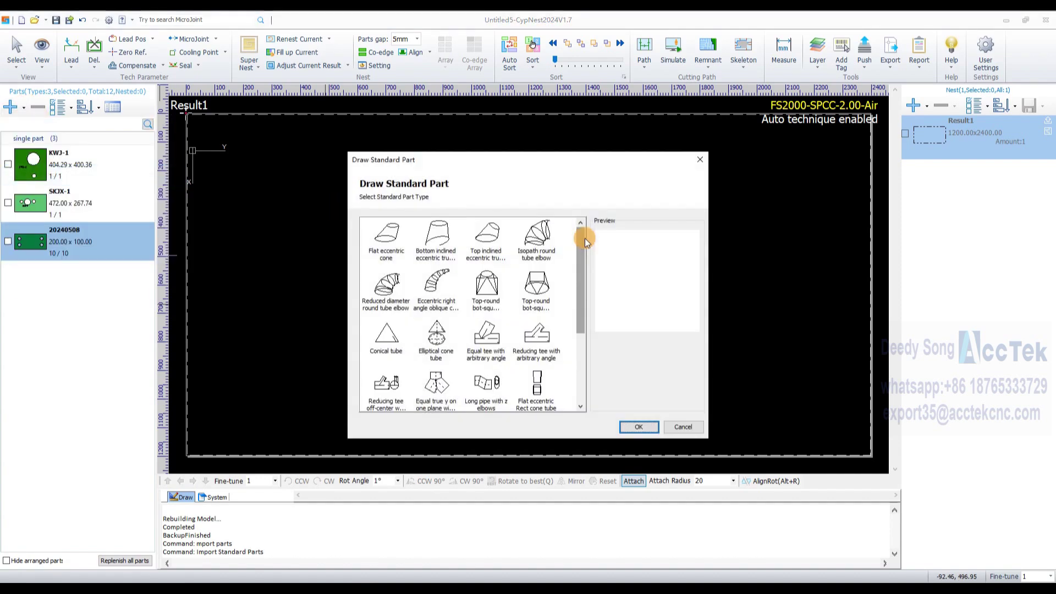
click(699, 160)
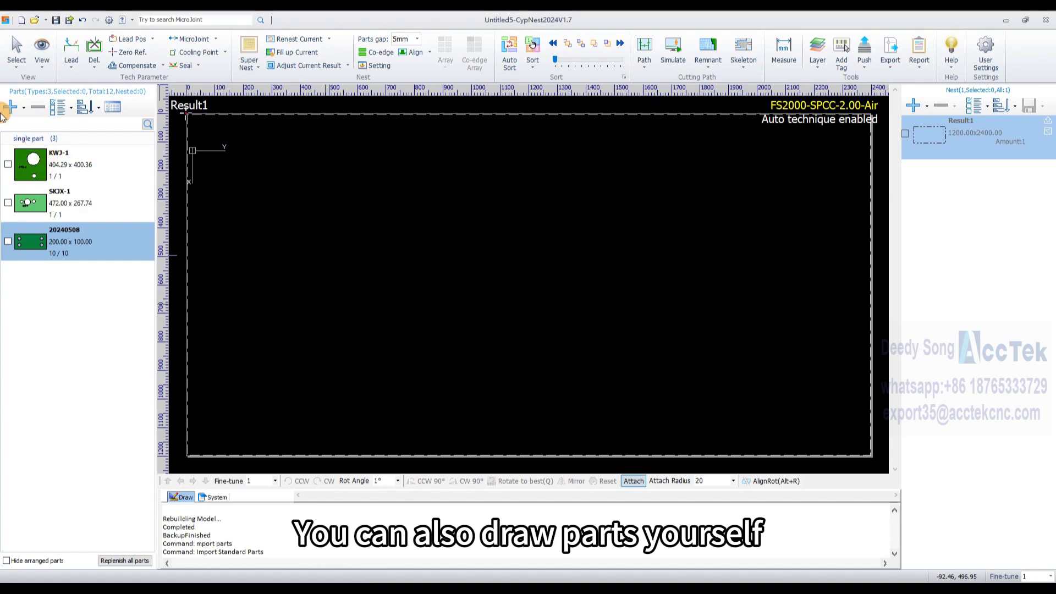
- Mark the first SKJX-1 part in the parts library for import
click(10, 107)
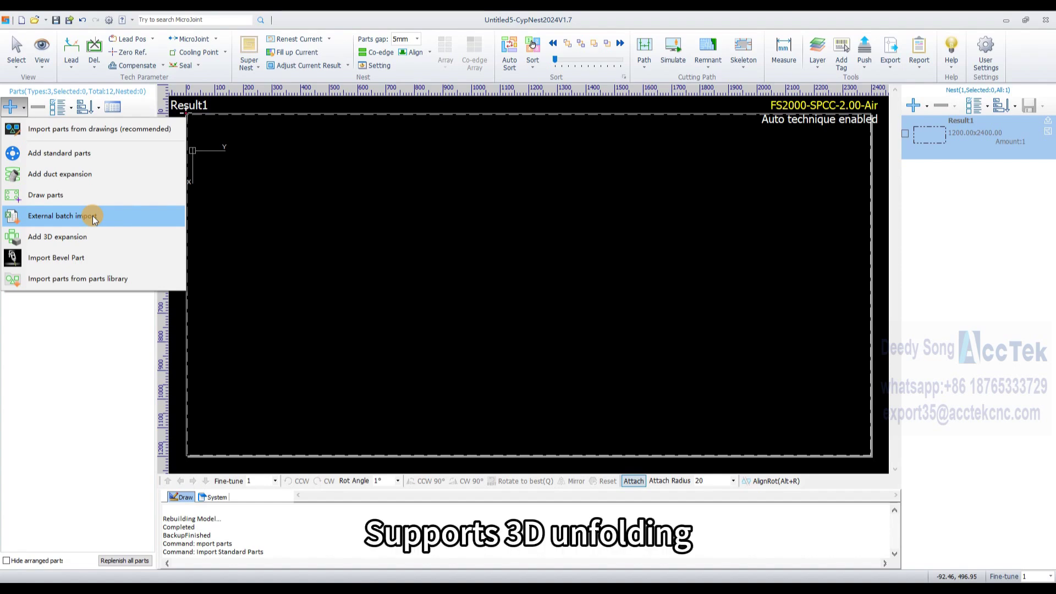
click(78, 281)
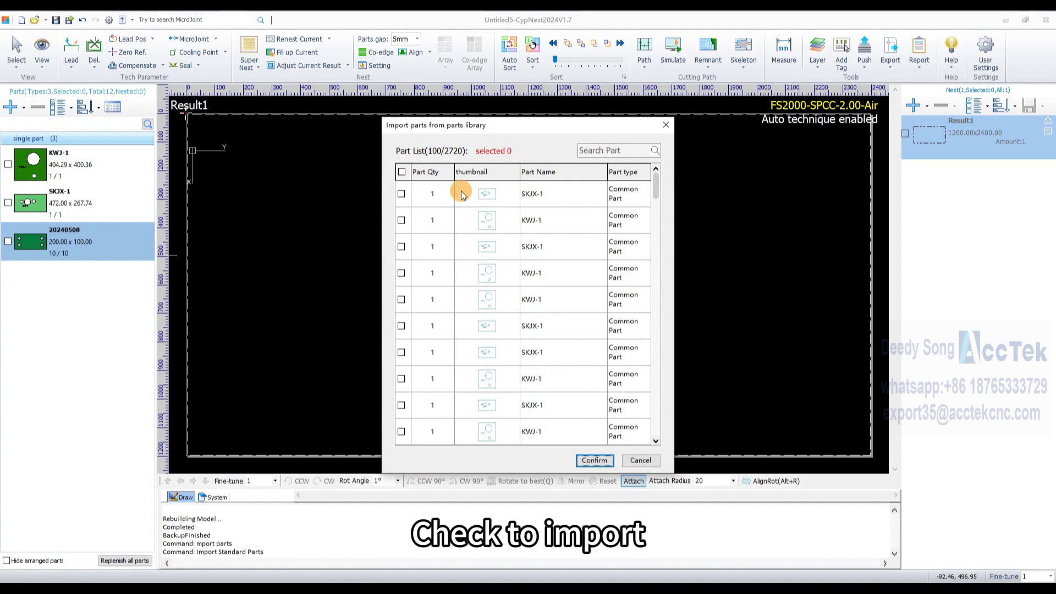
click(401, 194)
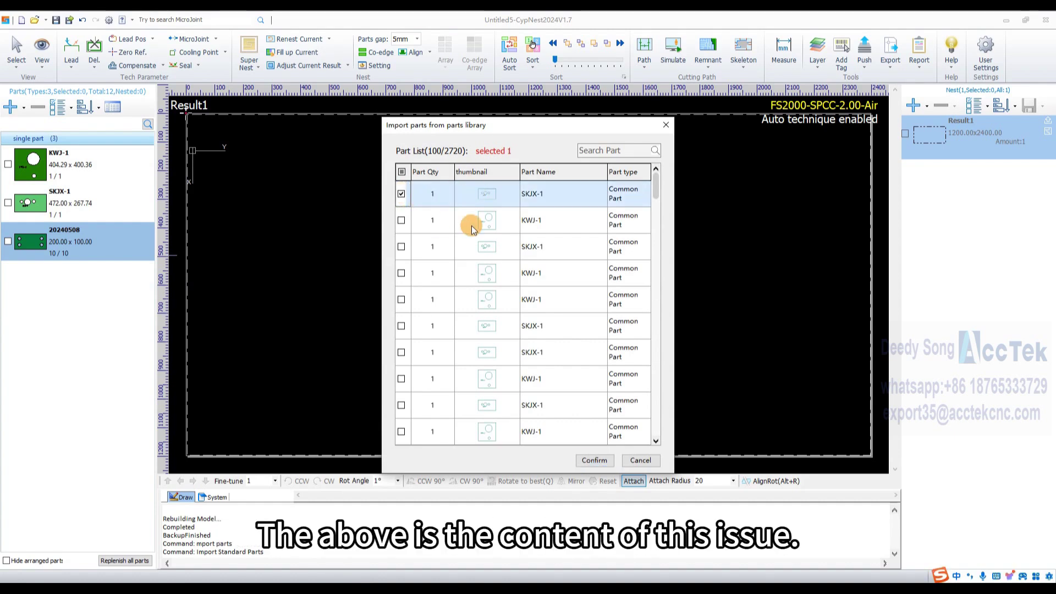